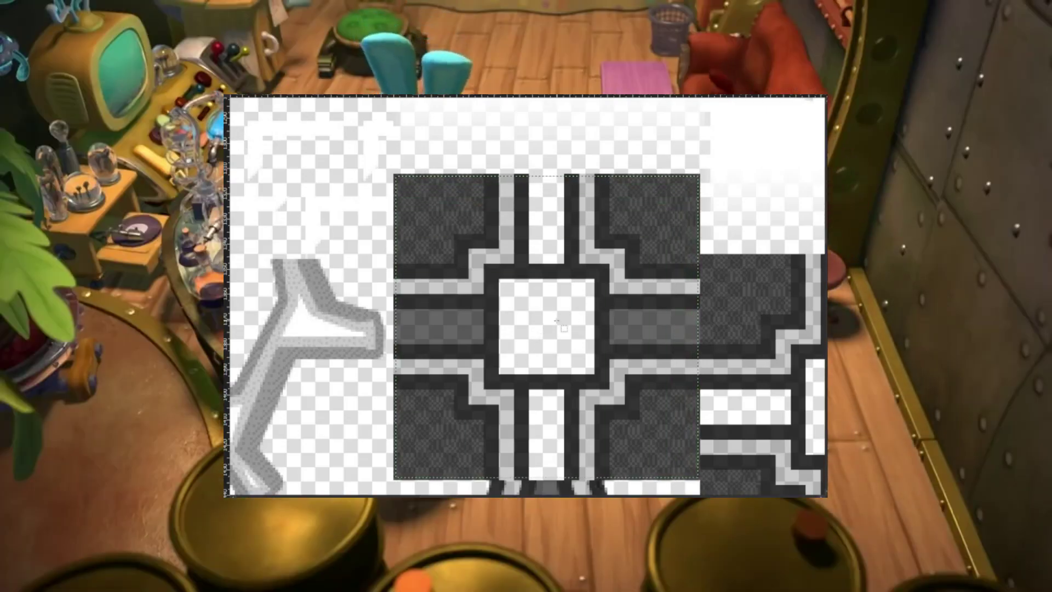
Step: Bring up the Desktop folder's context menu and its Создать (New) list of creatable items
scroll(556, 320, "down", 3)
scroll(557, 321, "up", 3)
right_click(528, 242)
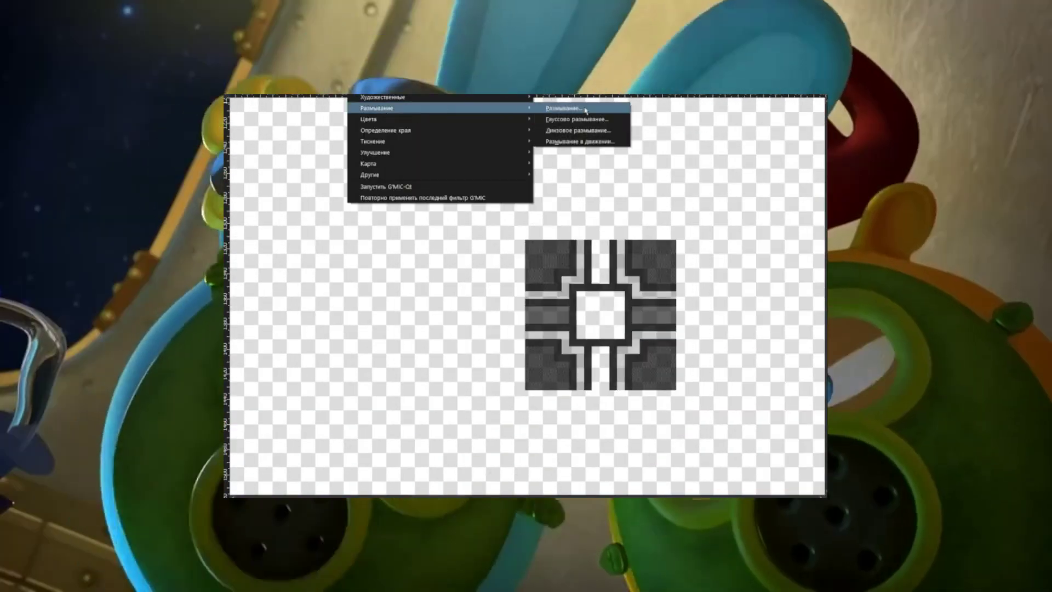
left_click(576, 105)
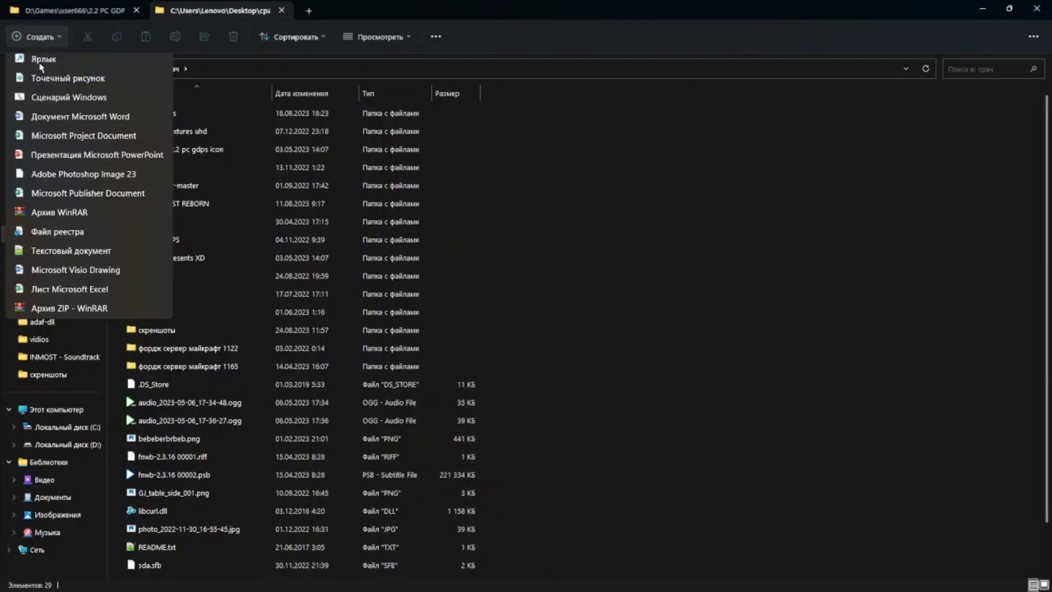
Step: Copy GJ_GameSheet-uhd.plist and GJ_GameSheet-uhd.png from Resources into the yo folder
key("Return")
key("Return")
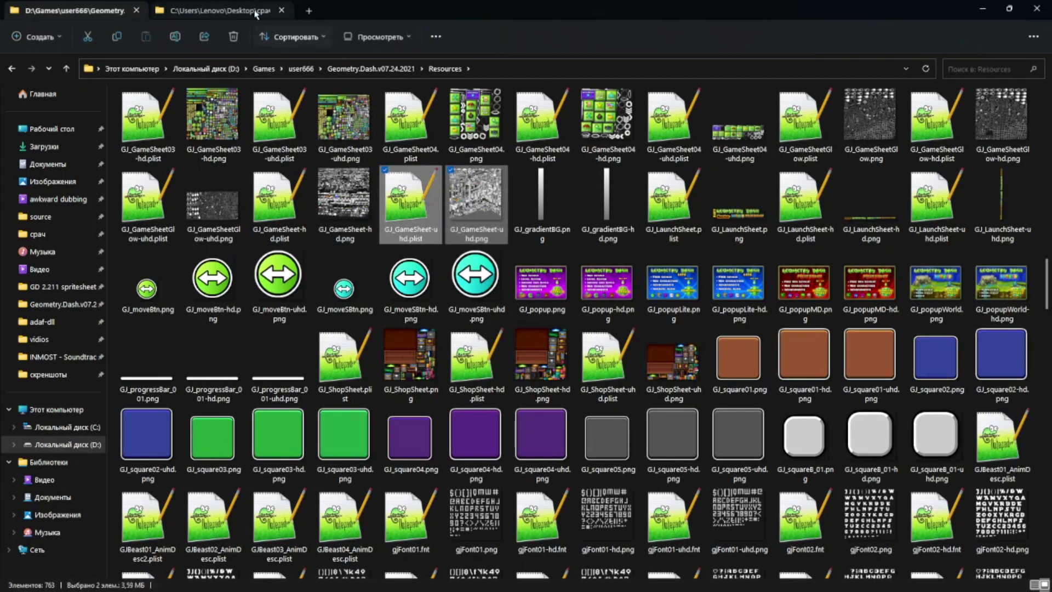
left_click(219, 11)
key("ctrl+v")
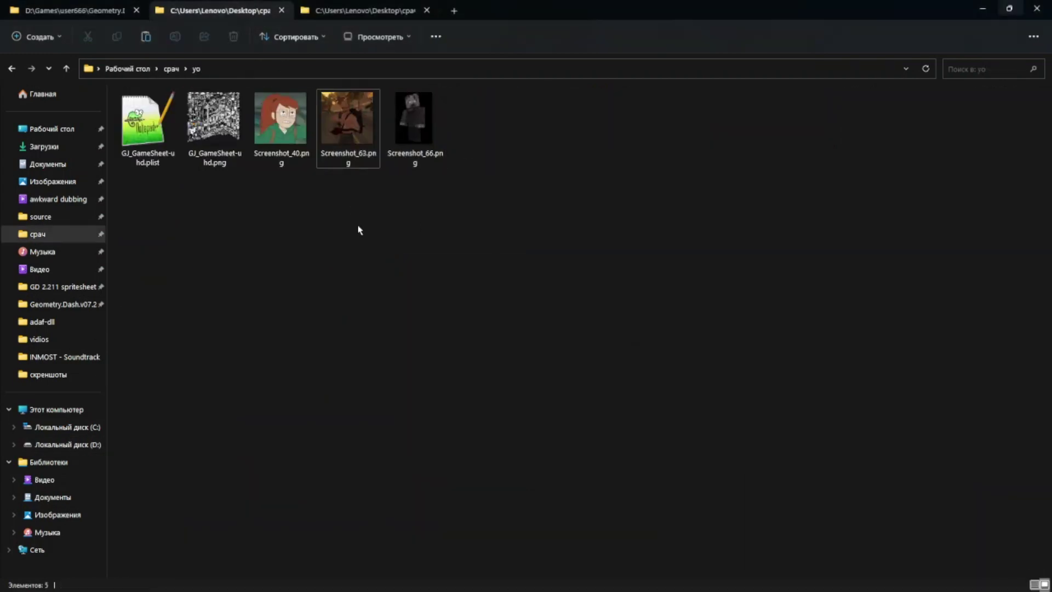
Step: Create a new empty folder inside yo and open it
left_click(38, 36)
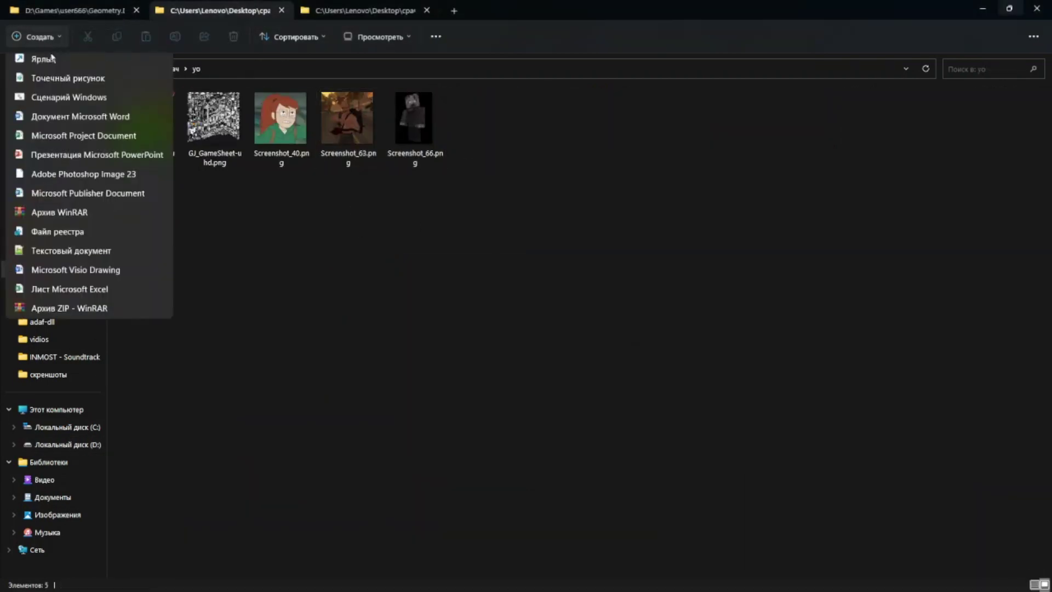
left_click(51, 57)
key("Return")
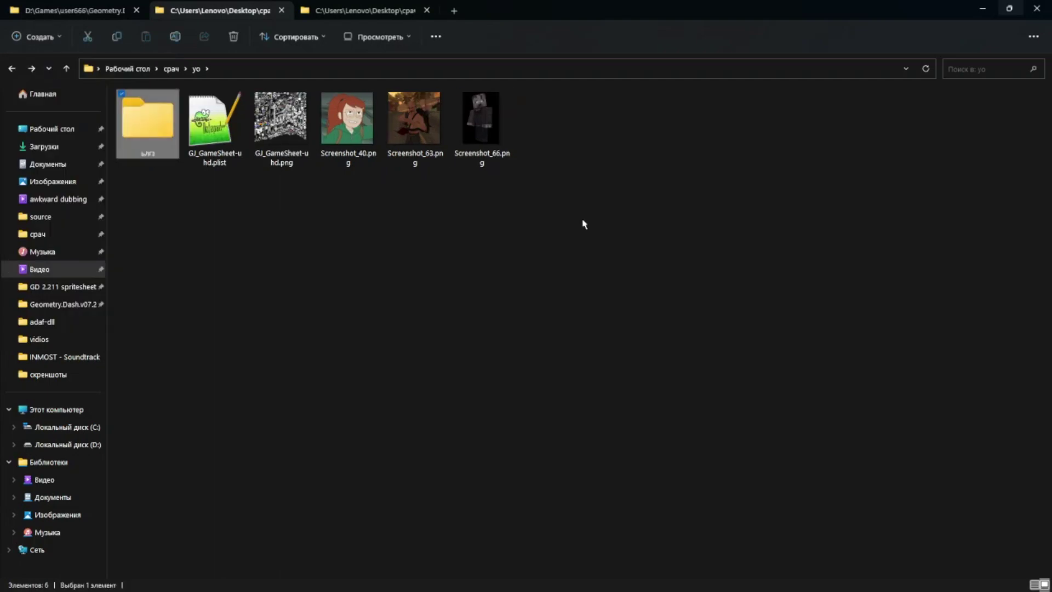
key("Return")
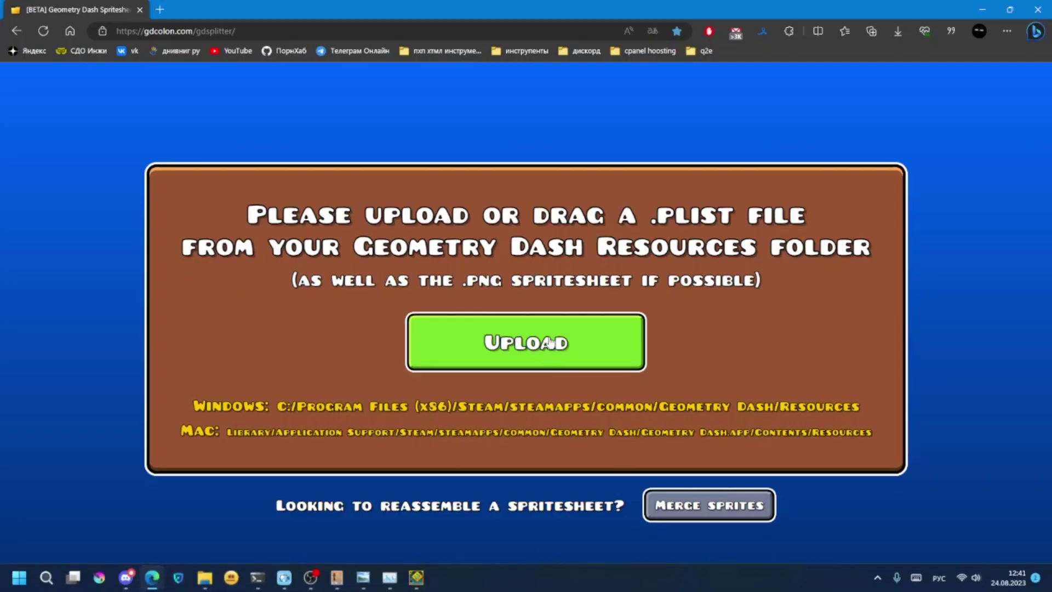
Step: Upload GJ_GameSheet-uhd.png plus three screenshots from yo to Merge Sprites and continue to settings
left_click(551, 343)
left_click(507, 358)
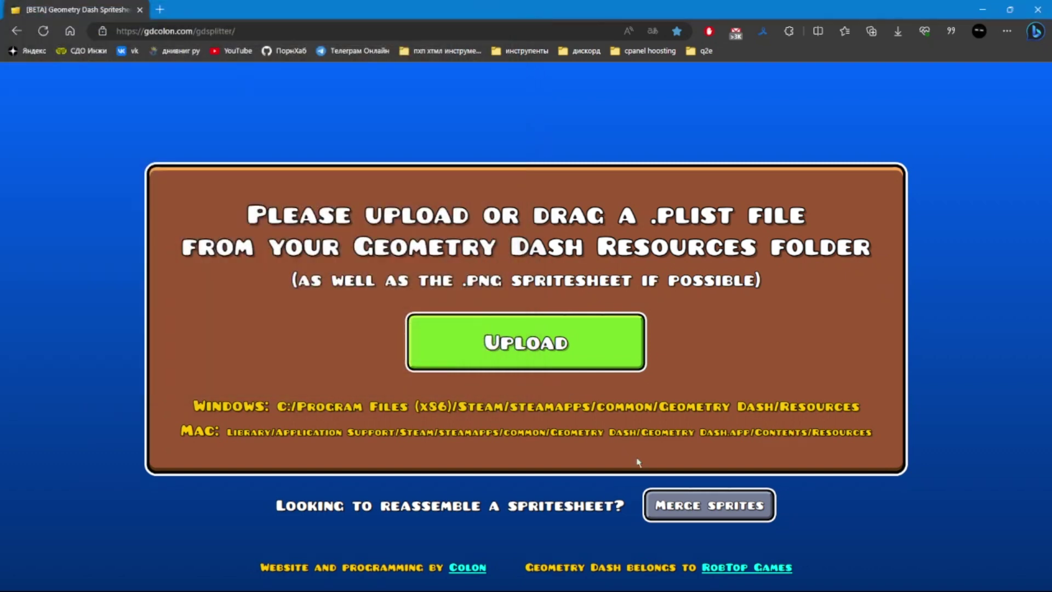
left_click(673, 496)
left_click(555, 249)
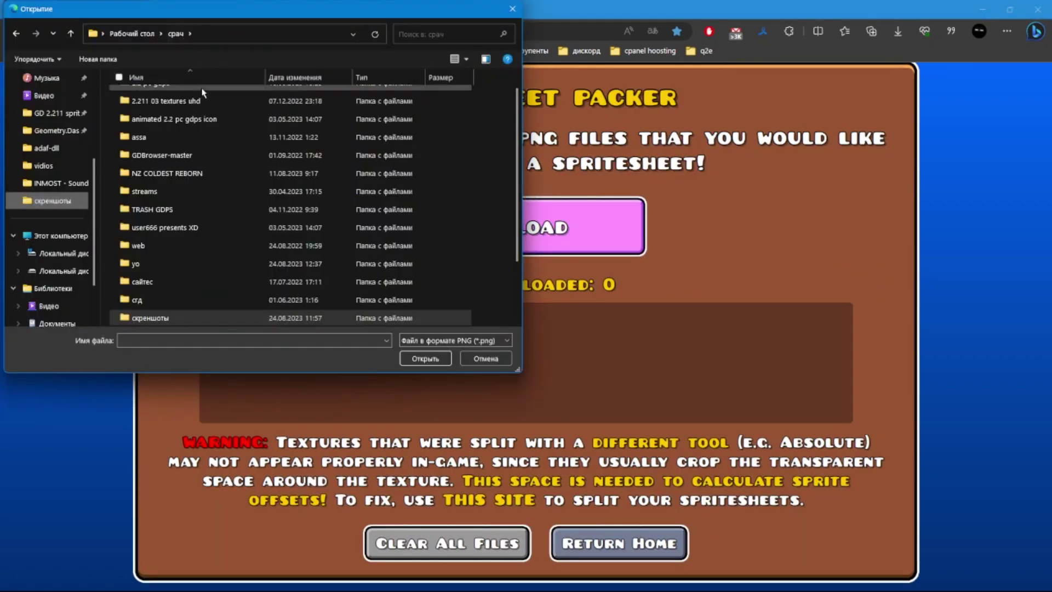
double_click(181, 275)
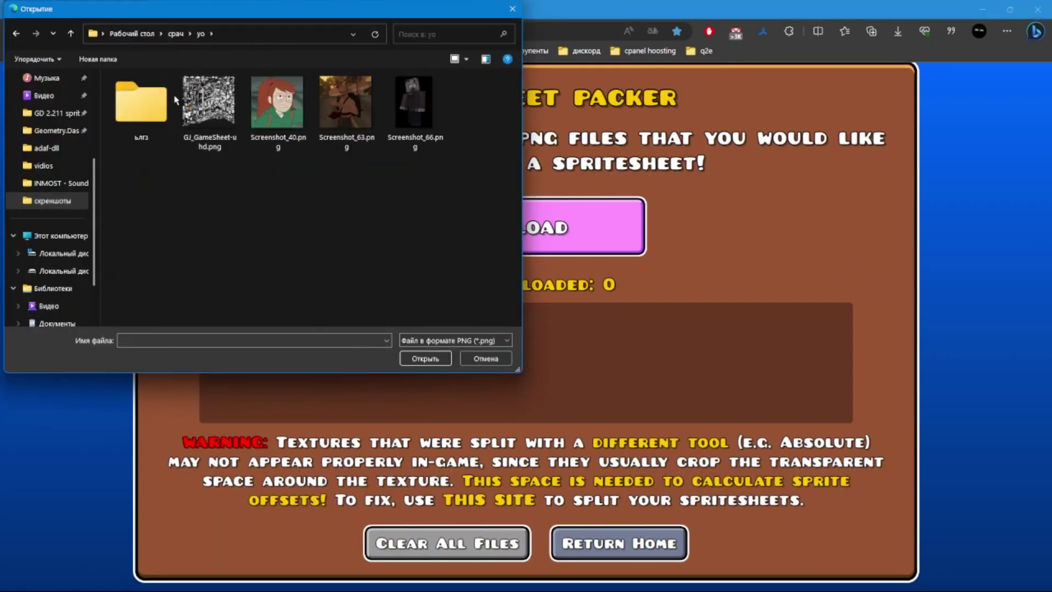
left_click(210, 110)
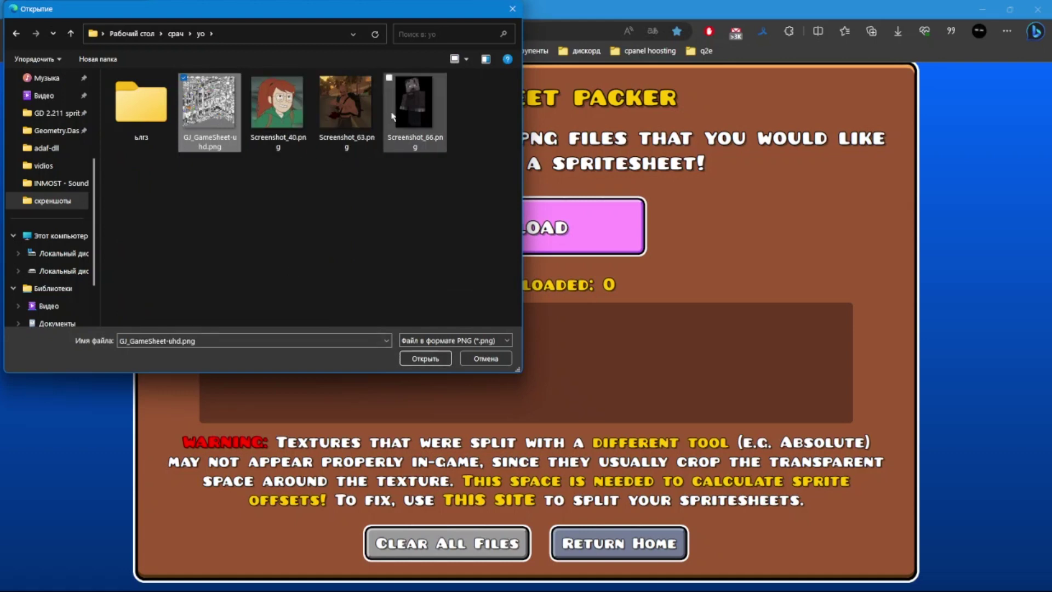
left_click(415, 110, "shift")
left_click(426, 359)
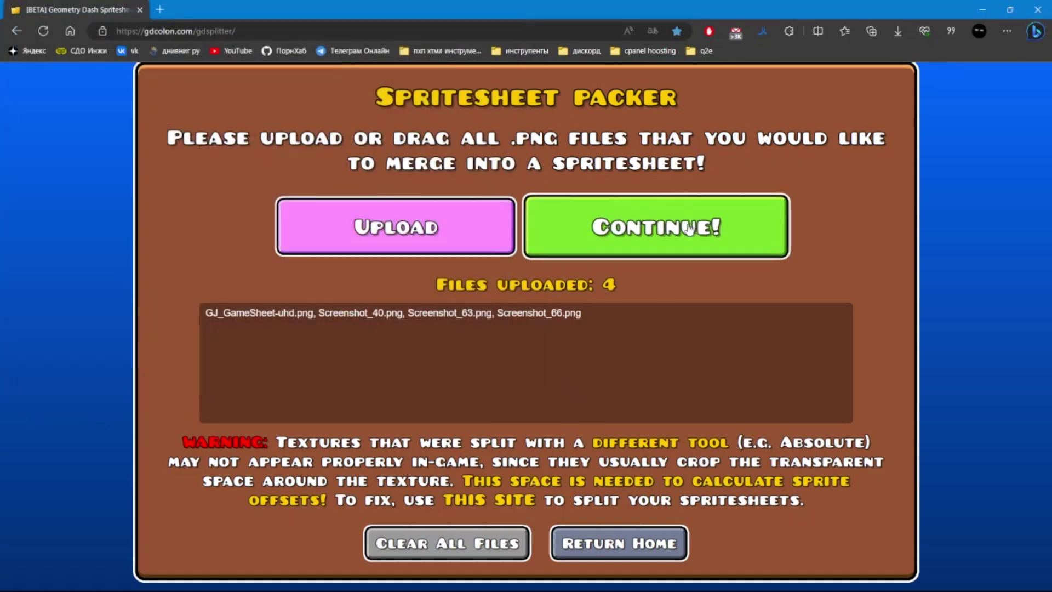
left_click(563, 239)
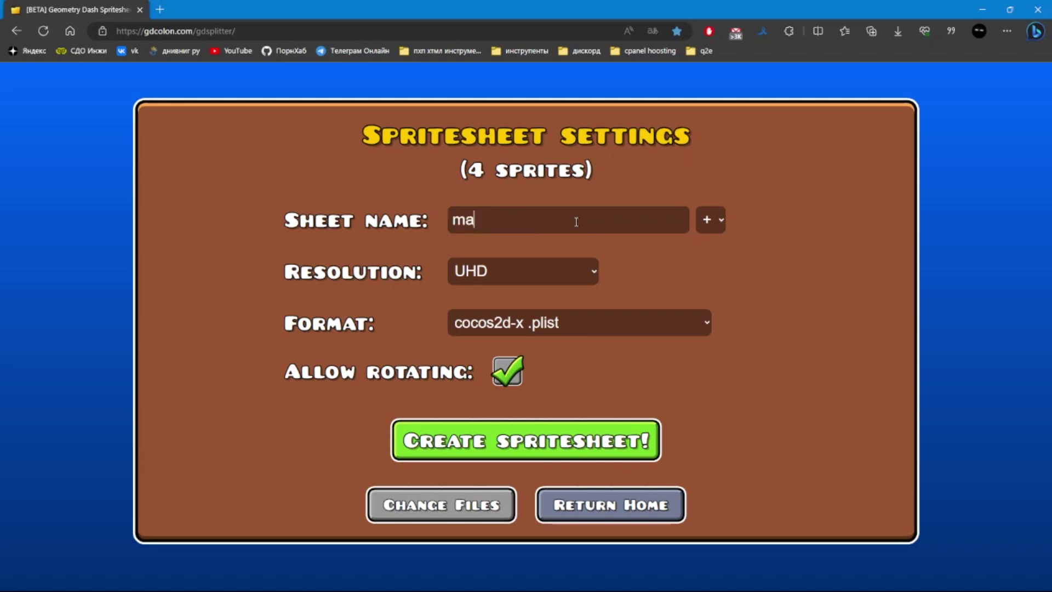
Step: Build the 'makeup' spritesheet at Low resolution and download its plist
left_click(549, 269)
left_click(518, 336)
left_click(541, 280)
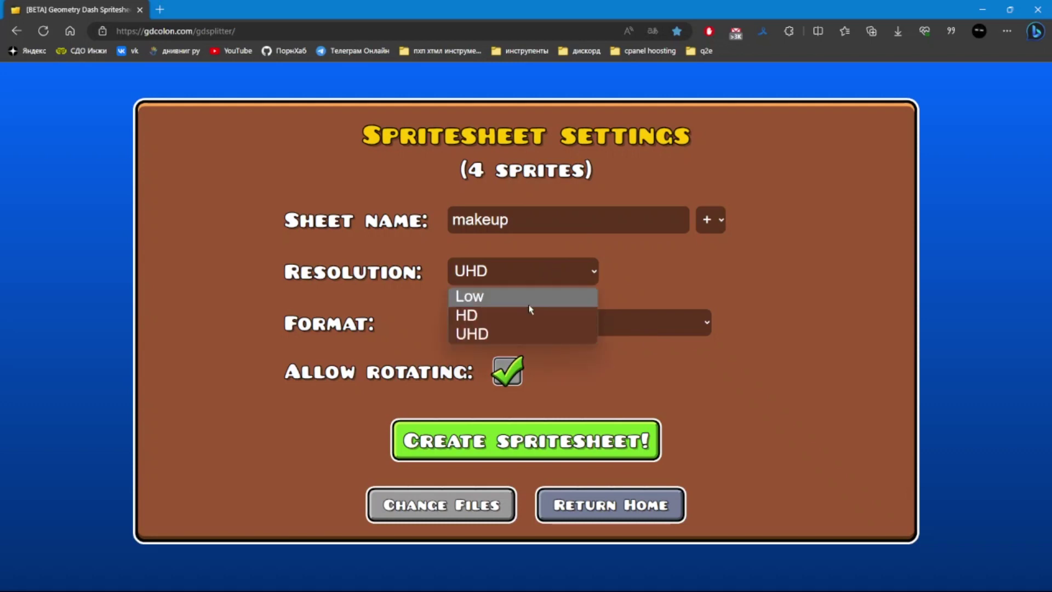
left_click(543, 299)
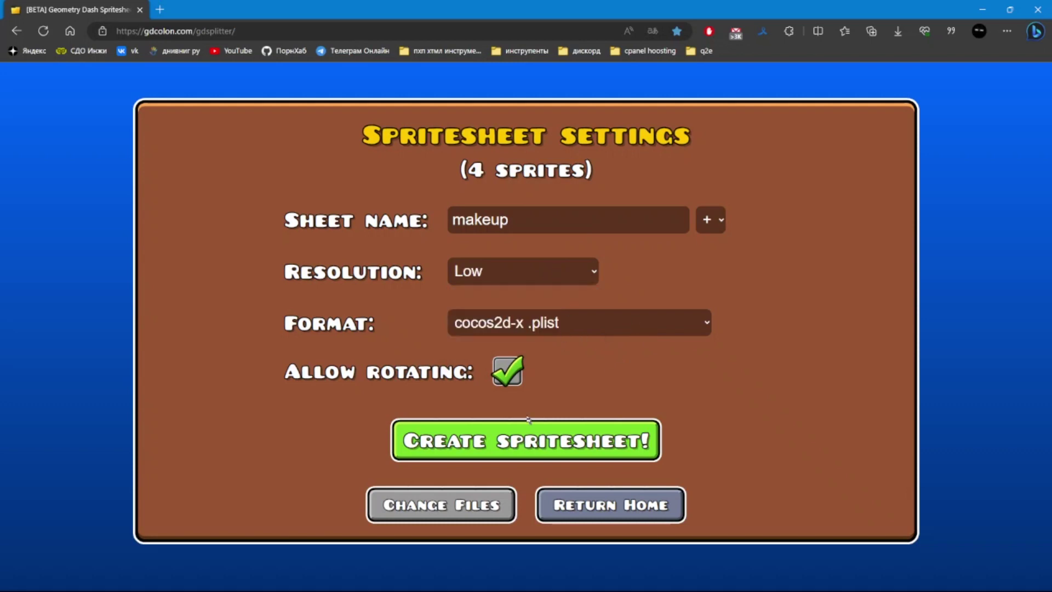
left_click(601, 447)
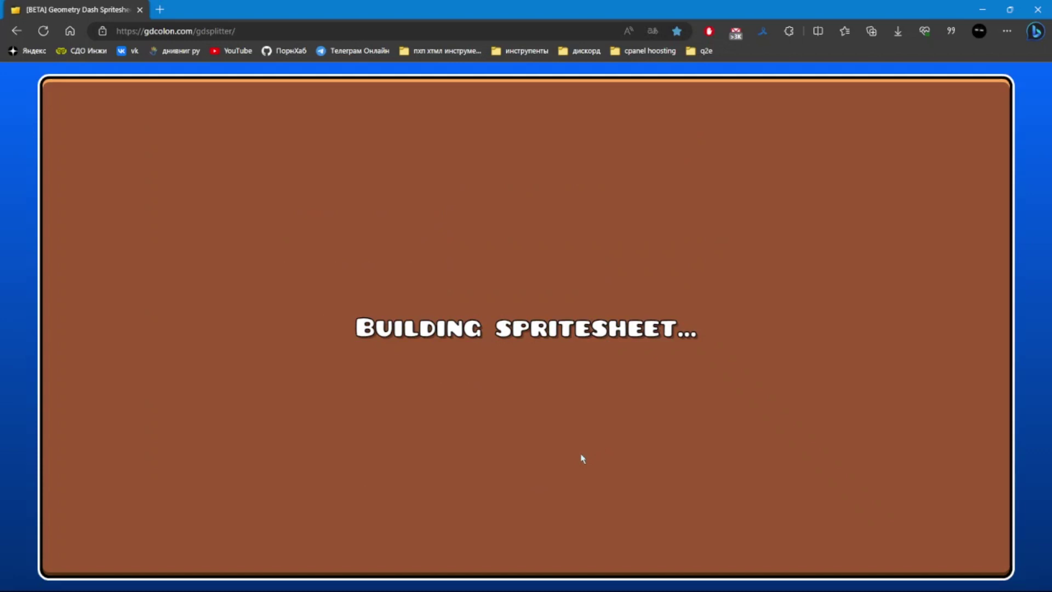
left_click(521, 546)
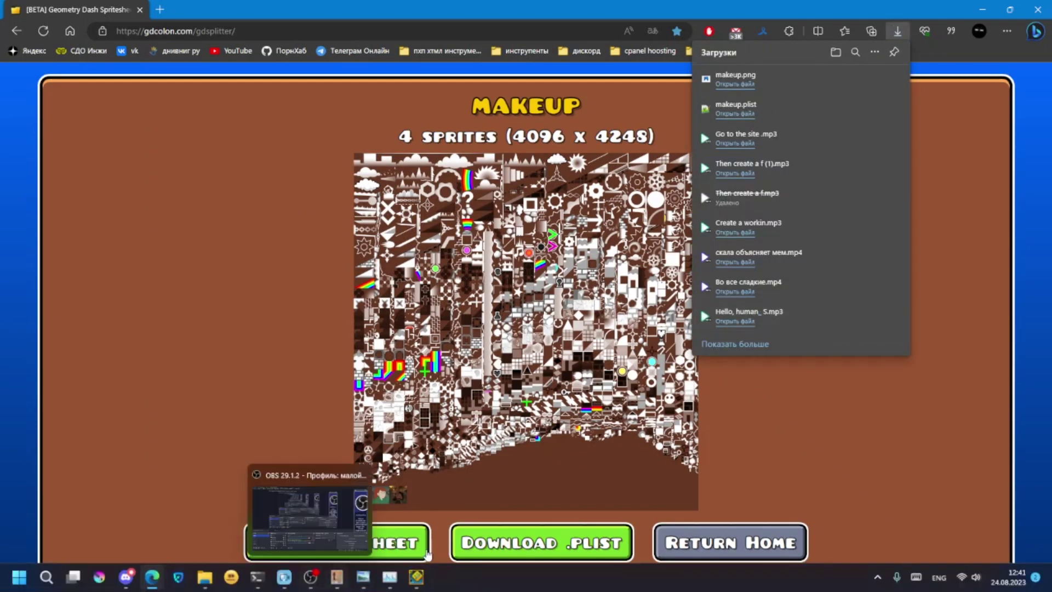
Step: Drag makeup.png and makeup.plist from the browser downloads into the new folder
key("alt+Tab")
left_click_drag(788, 81, 418, 192)
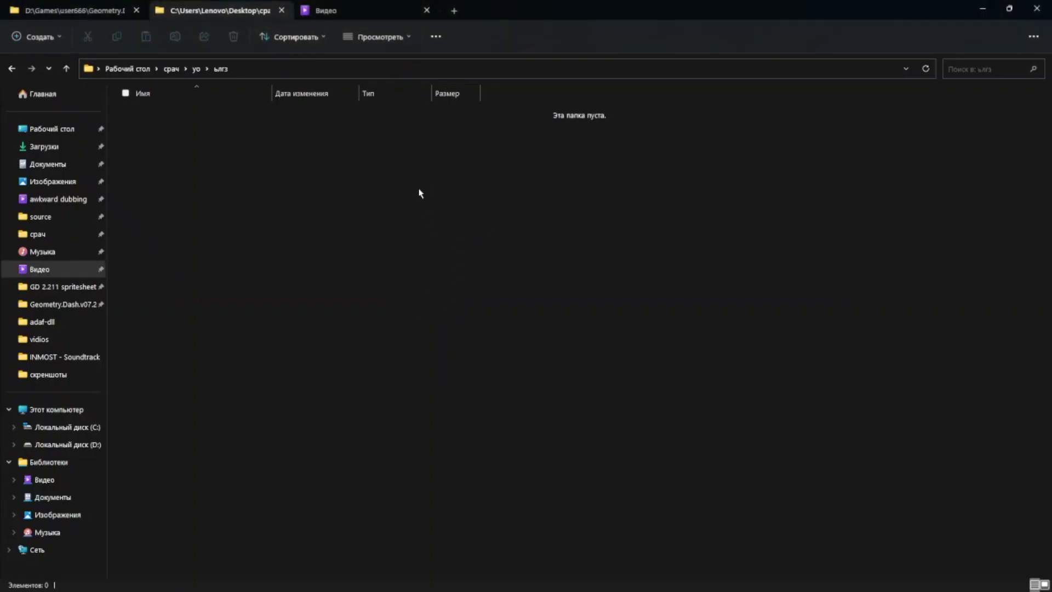
mouse_move(204, 576)
mouse_move(152, 577)
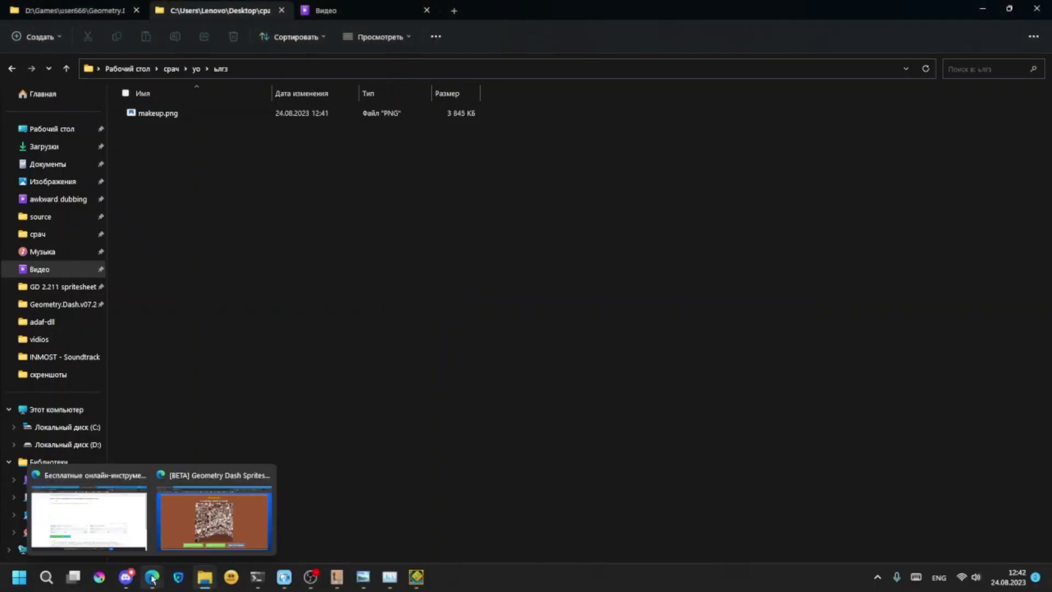
left_click(212, 518)
key("alt+Tab")
left_click_drag(735, 105, 480, 289)
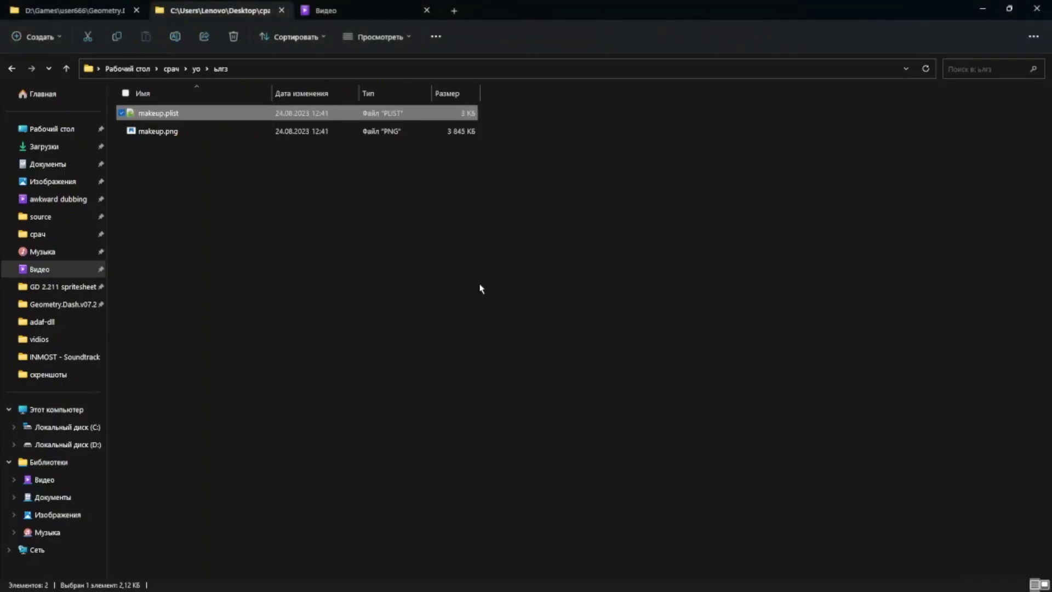
left_click(840, 338)
Step: Close the sheet preview, return to yo, and open GJ_GameSheet-uhd.plist in Notepad++
scroll(840, 338, "up", 2)
scroll(842, 338, "up", 8)
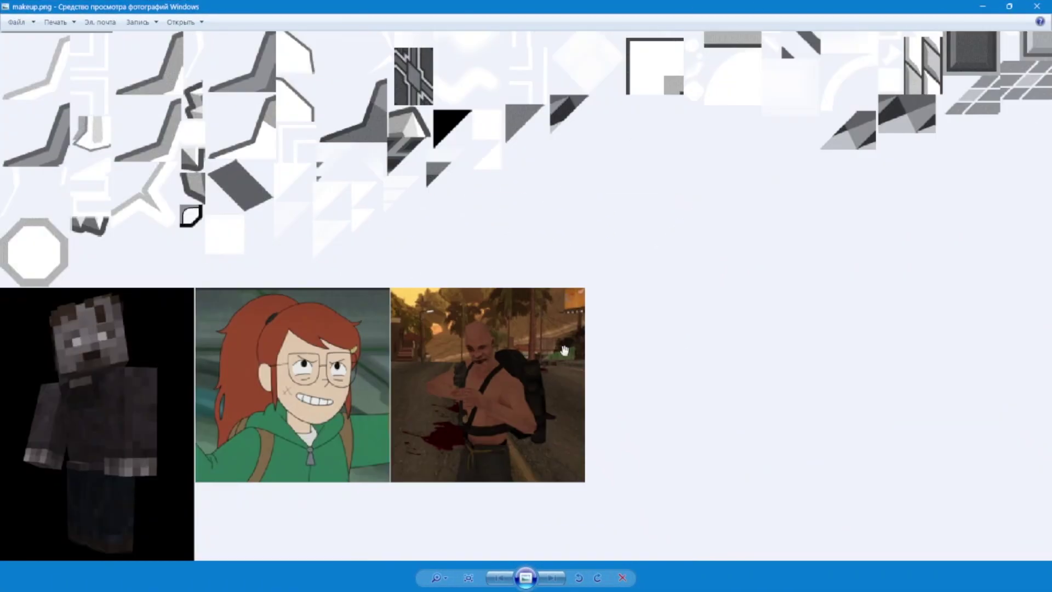
left_click(1048, 3)
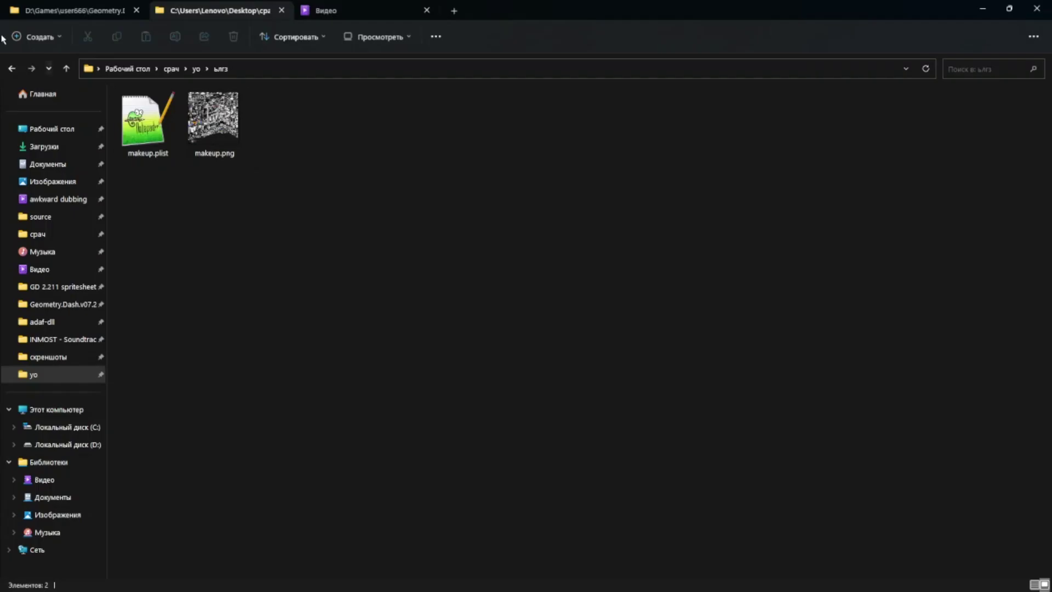
left_click(12, 68)
double_click(225, 134)
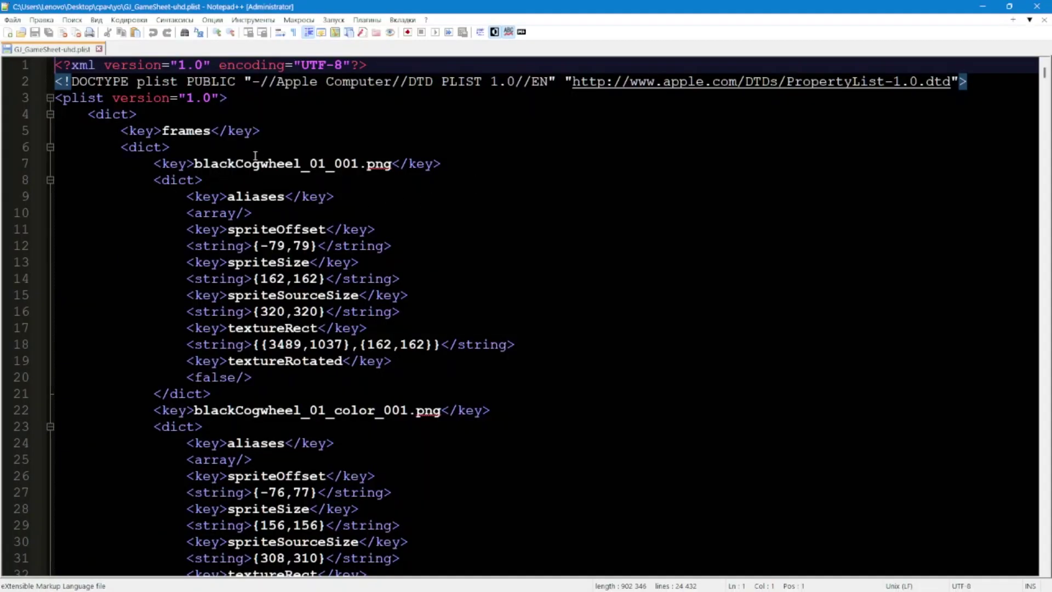
Step: Fold the frames <dict> on line 6 and select the frames block from line 5 to 24413
left_click(258, 148)
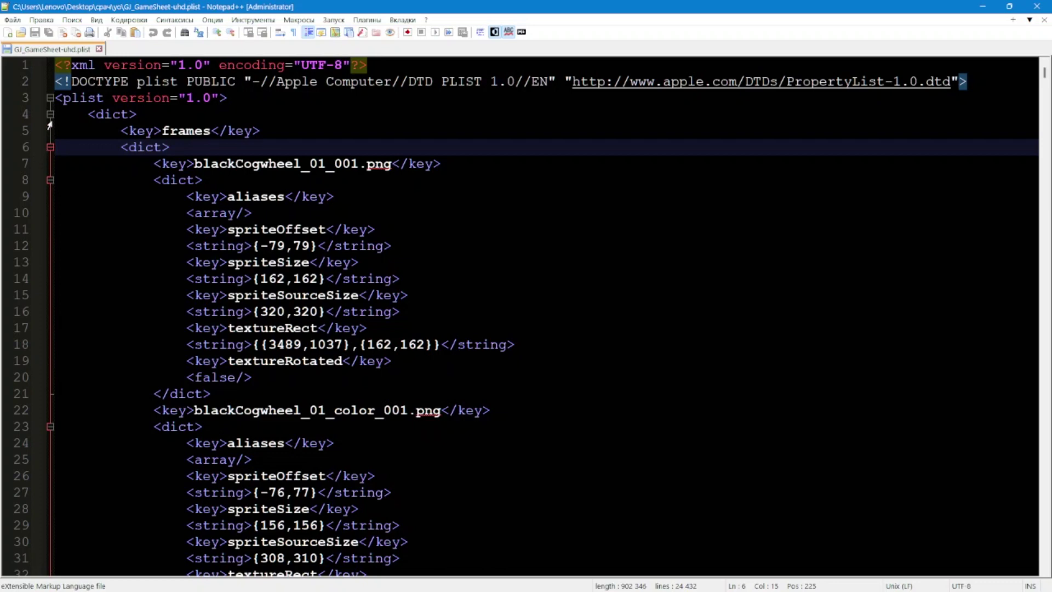
left_click(131, 128)
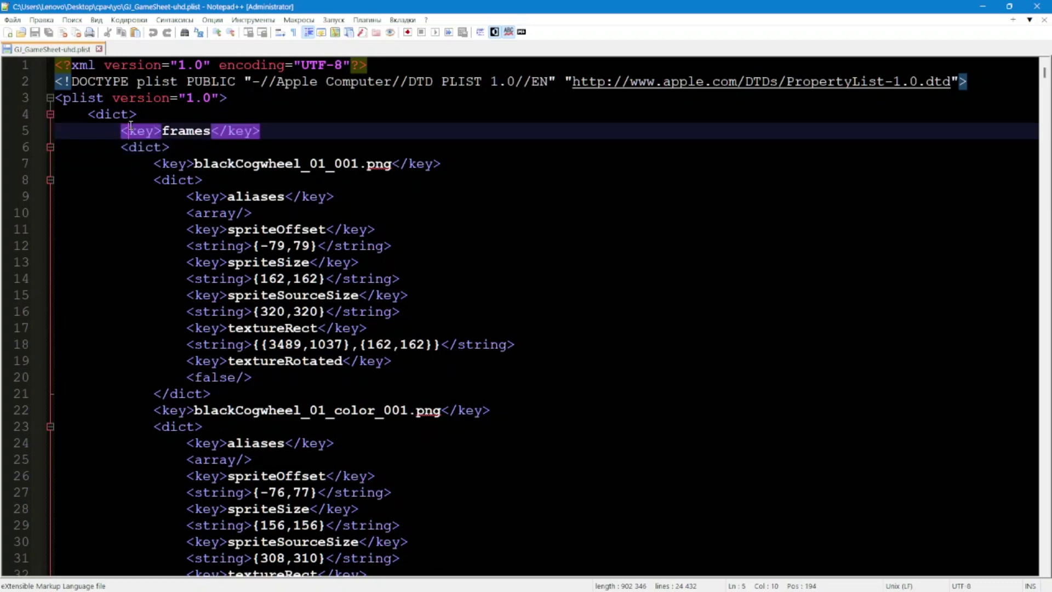
left_click(49, 148)
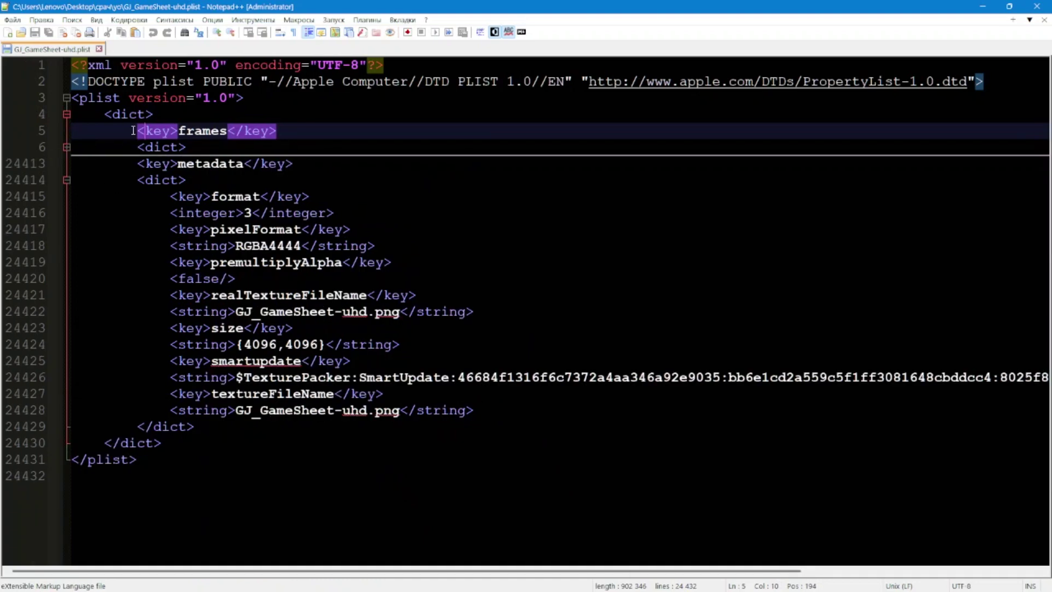
left_click_drag(132, 130, 137, 160)
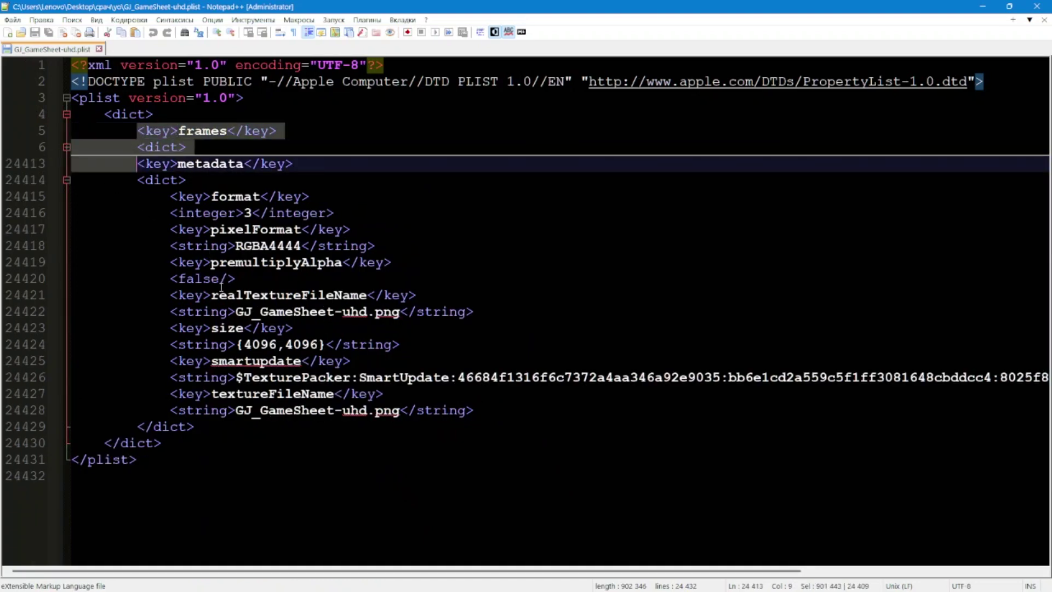
Step: Open makeup.plist and paste the original game-sheet frames over its frames key and dict lines
left_click(231, 526)
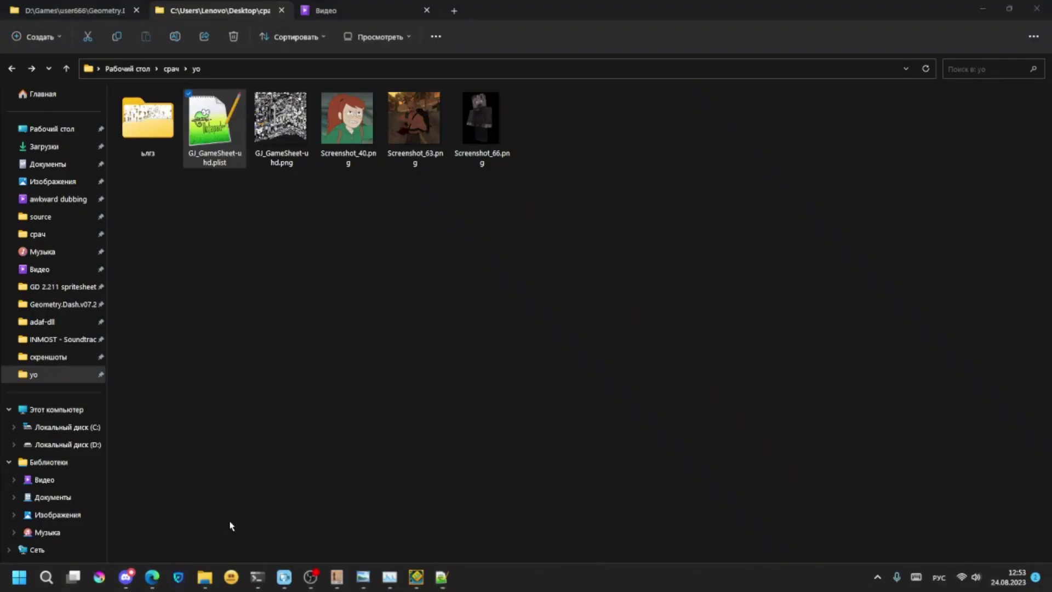
double_click(164, 158)
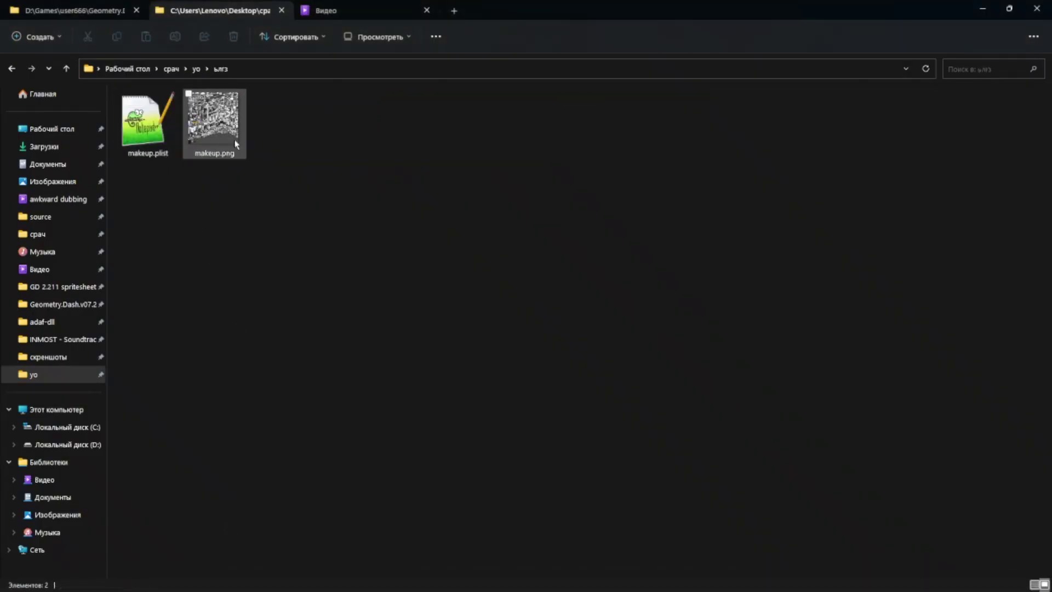
mouse_move(235, 144)
double_click(150, 138)
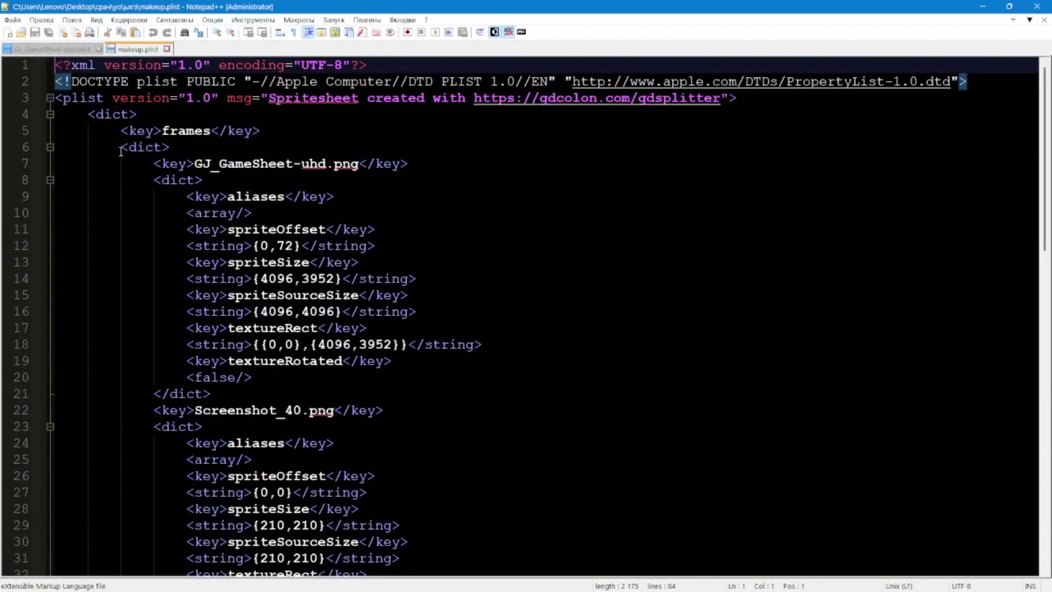
left_click_drag(56, 127, 177, 145)
key("ctrl+v")
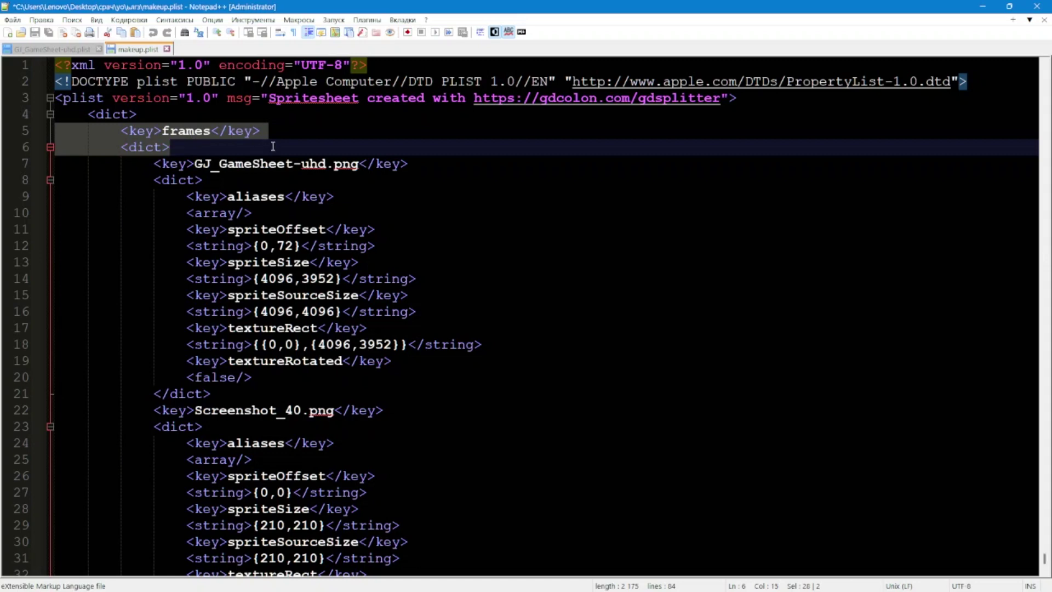
Step: Delete the stray closing </dict> and the whole-sheet GJ_GameSheet-uhd.png sprite entry
scroll(195, 415, "down", 4)
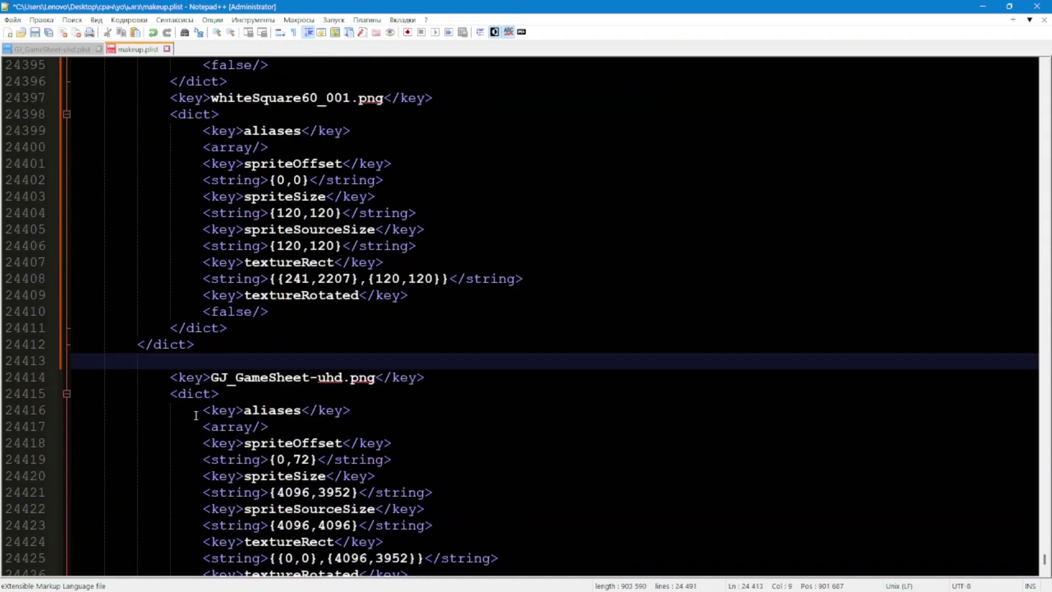
left_click(246, 335, "shift")
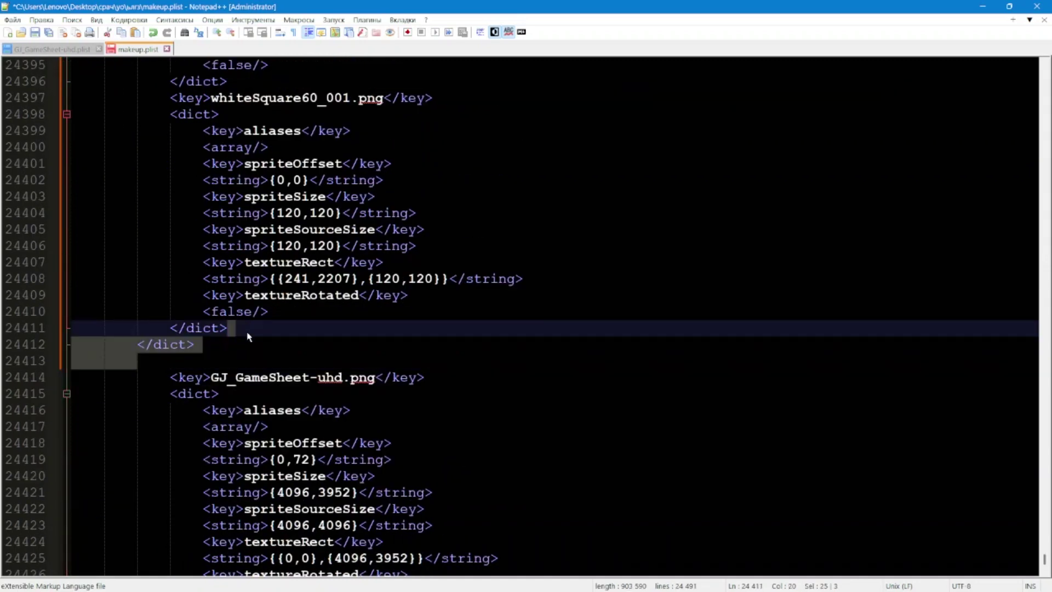
key("Delete")
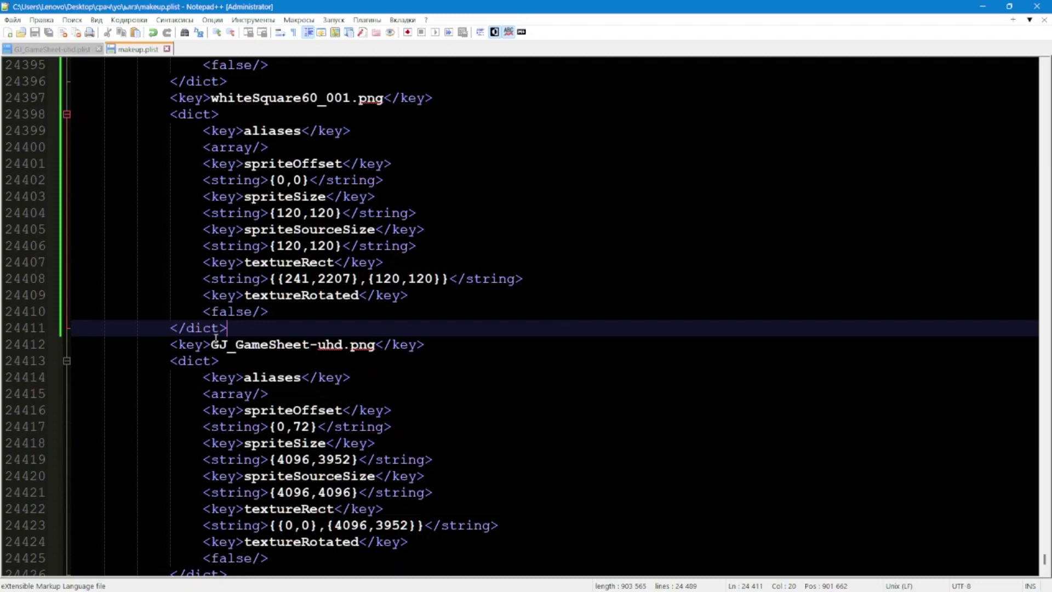
left_click_drag(213, 344, 236, 344)
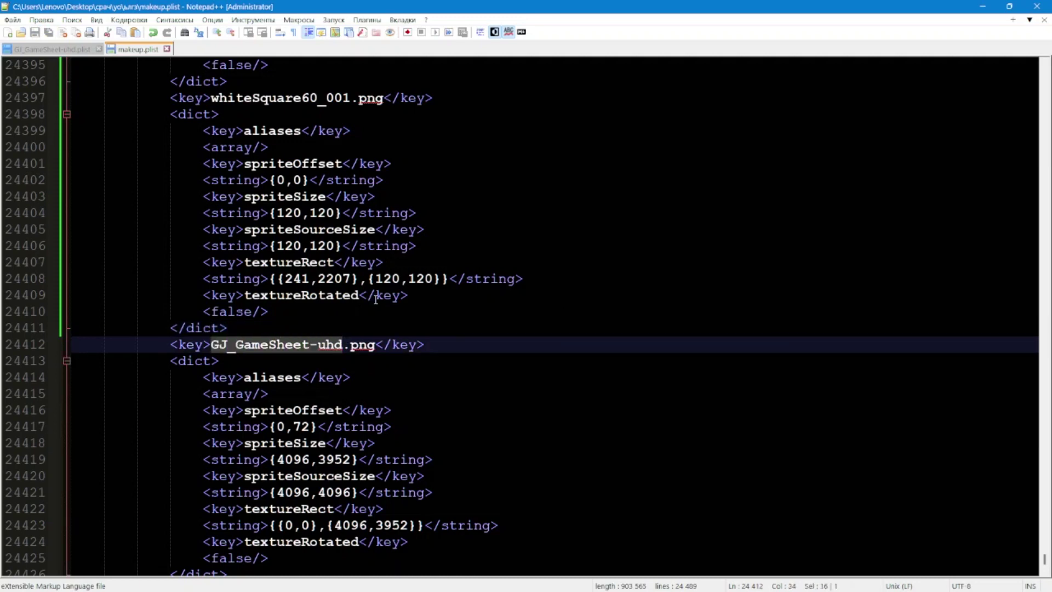
key("Delete")
left_click_drag(379, 327, 284, 446)
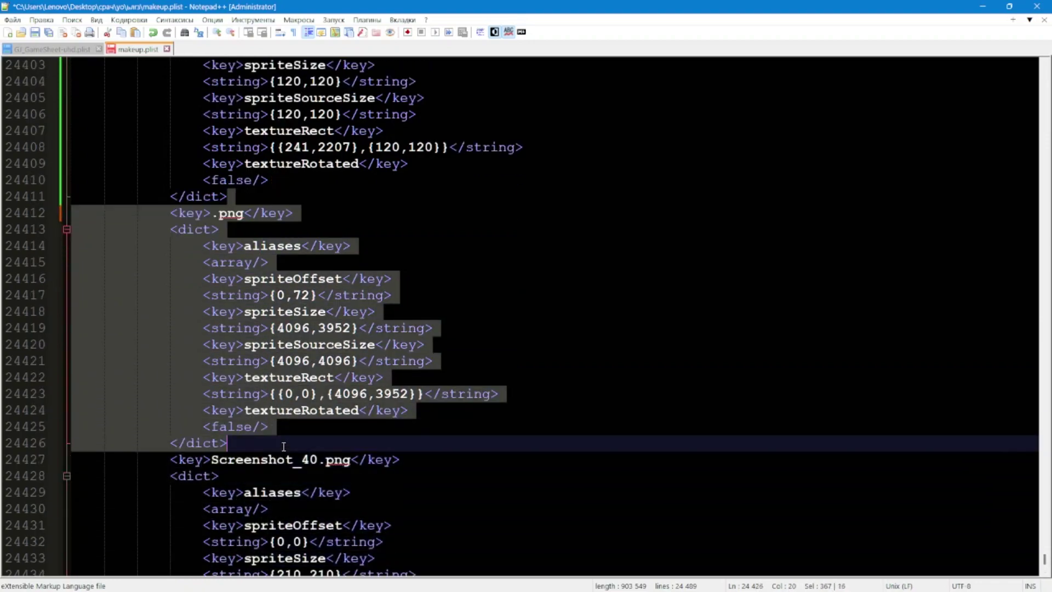
key("Delete")
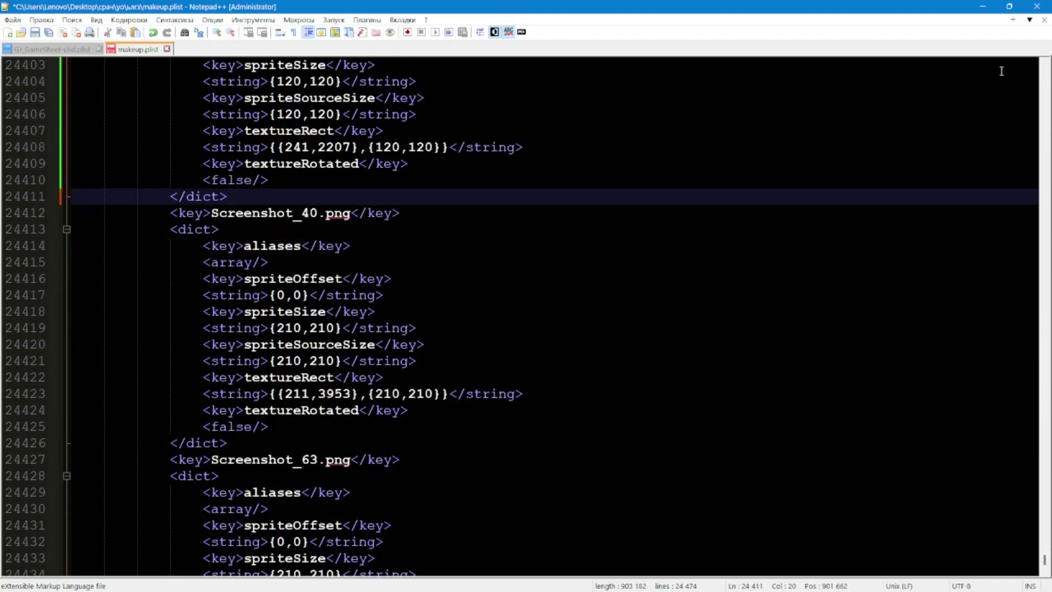
Step: Replace 'makeup' with GJ_GameSheet-uhd in realTextureFileName and textureFileName, then close the file
scroll(974, 519, "down", 14)
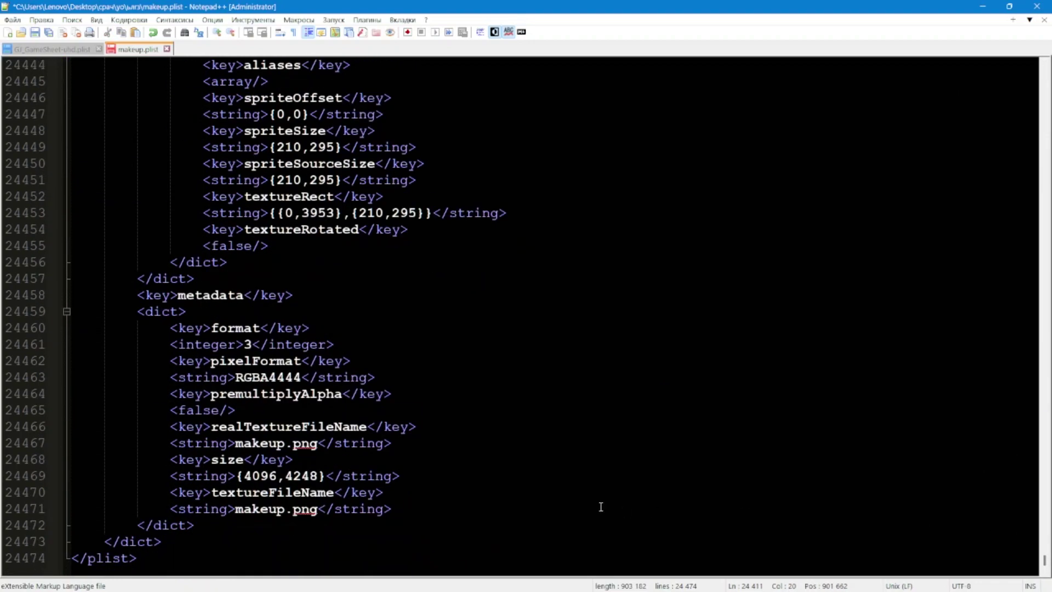
double_click(255, 441)
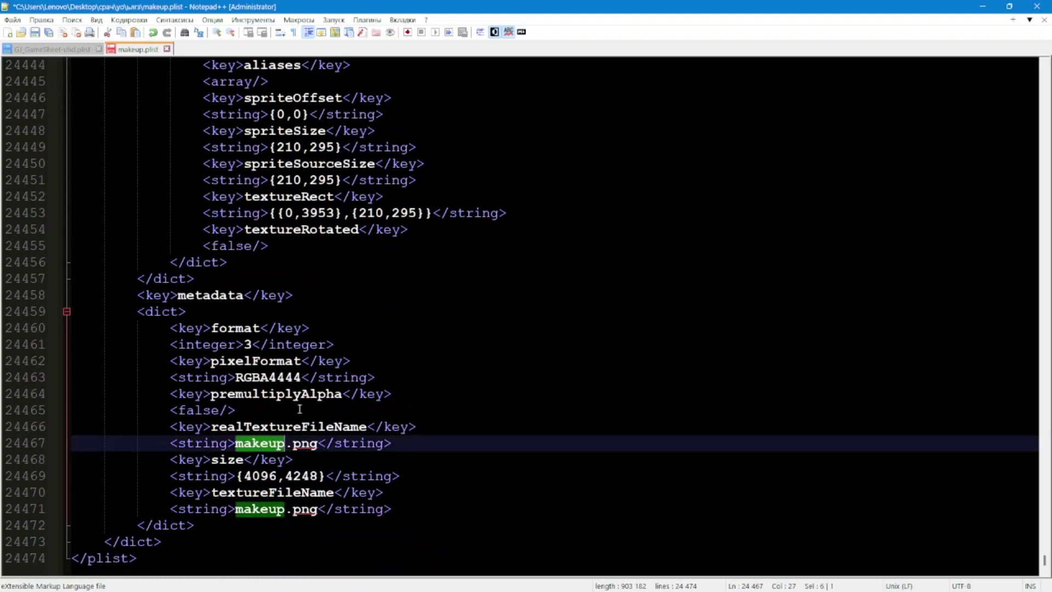
type("GJ_GameSheet-uhd")
double_click(274, 508)
type("GJ_GameSheet-uhd")
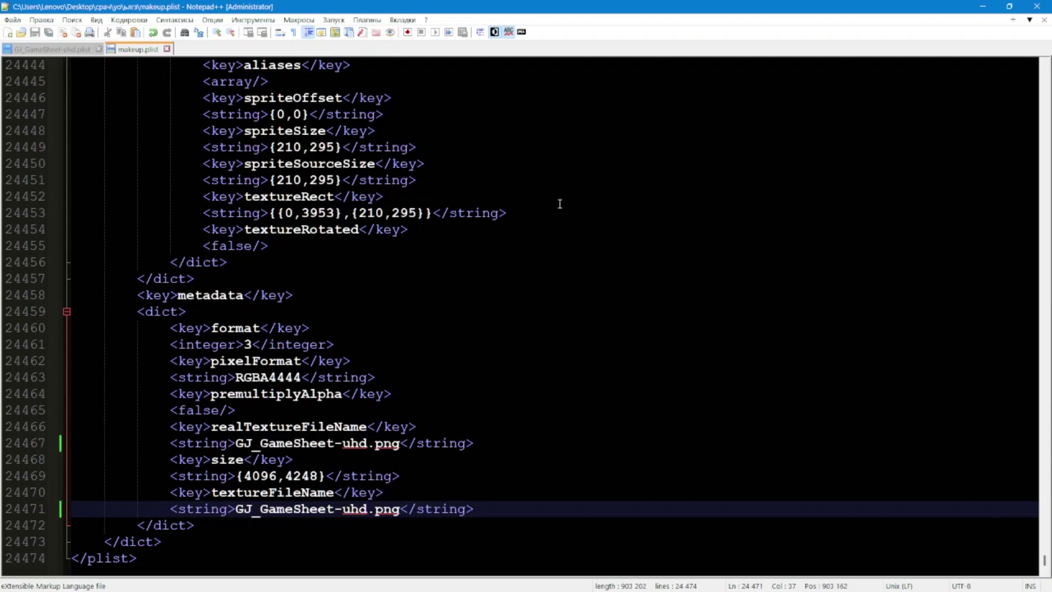
left_click(1037, 6)
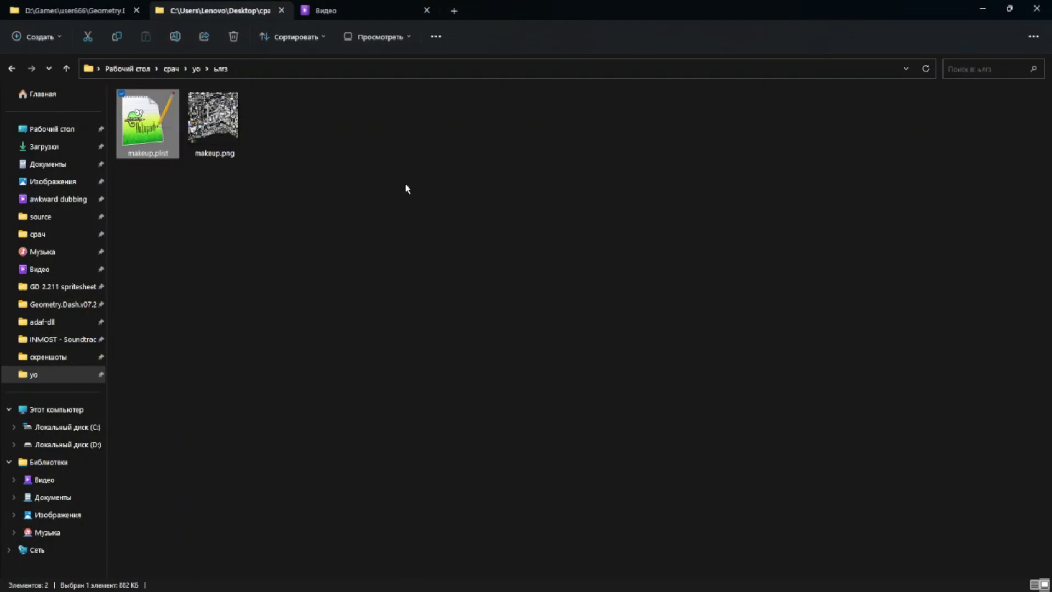
Step: Rename both makeup files to GJ_GameSheet-uhd, keeping the .plist and .png extensions
key("F2")
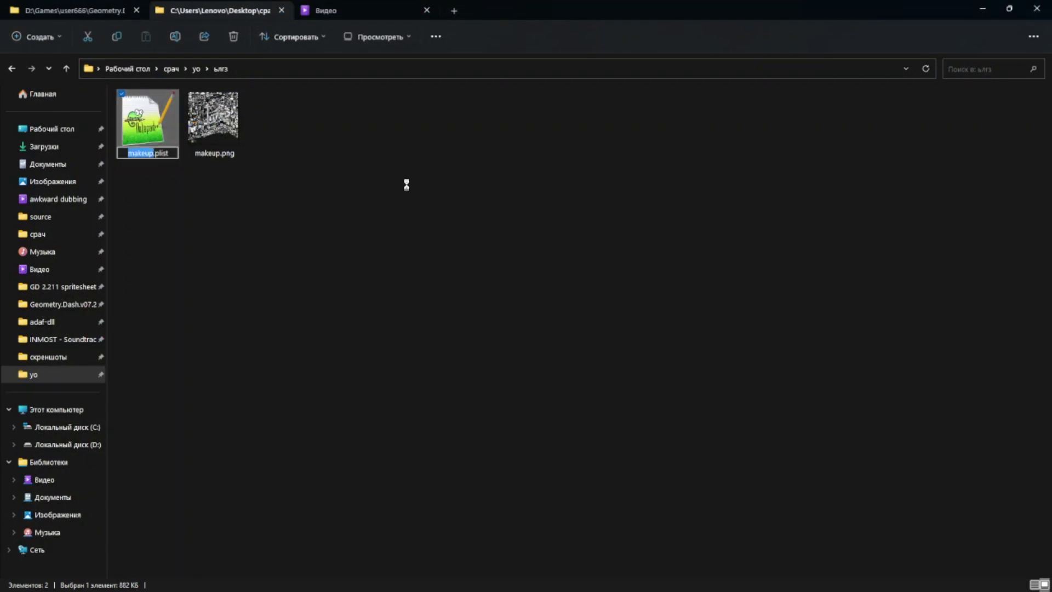
key("Return")
key("Right")
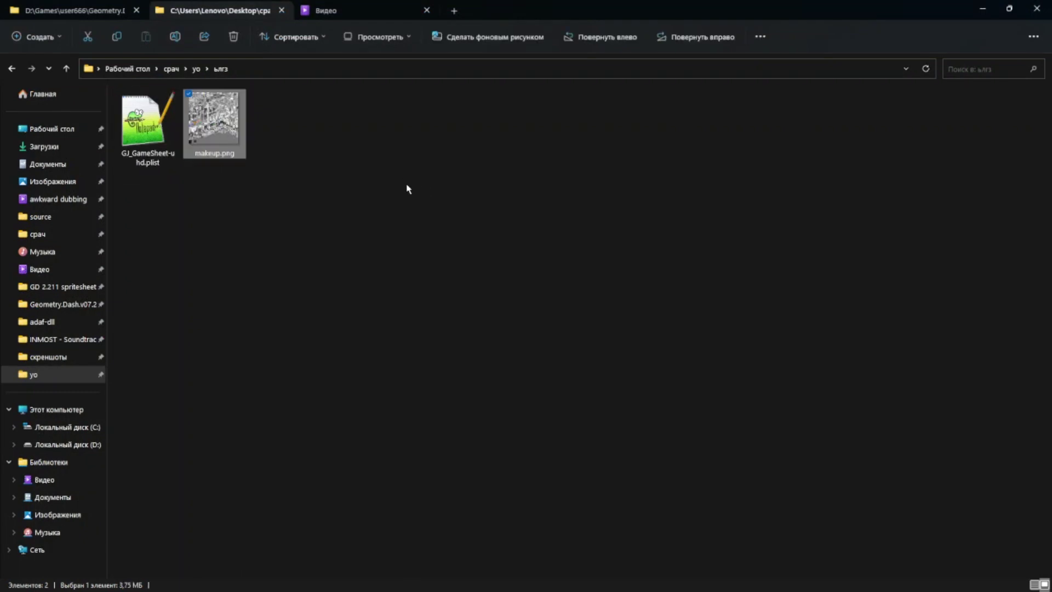
key("F2")
key("Return")
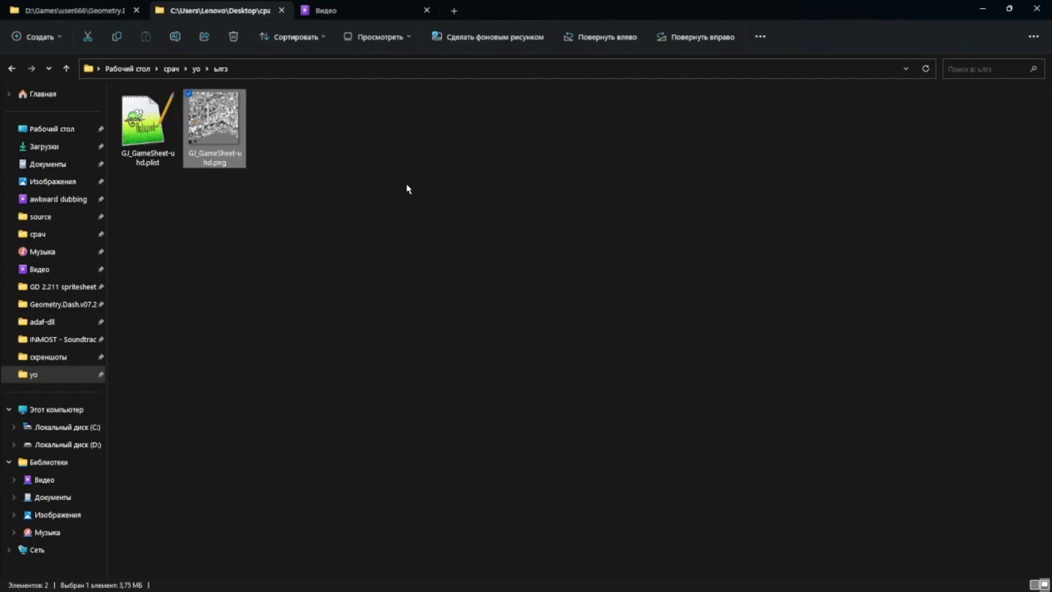
Step: Upload the renamed GJ_GameSheet-uhd plist and png from the ьлгз folder and browse the sprite grid
key("alt+Tab")
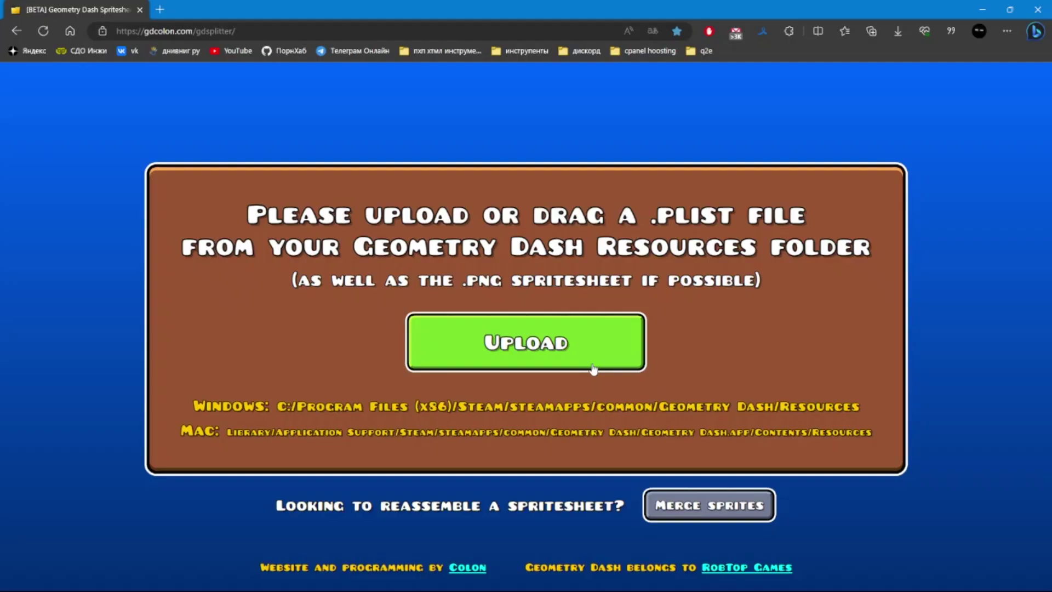
left_click(592, 366)
double_click(171, 107)
left_click(166, 107)
left_click(225, 110, "ctrl")
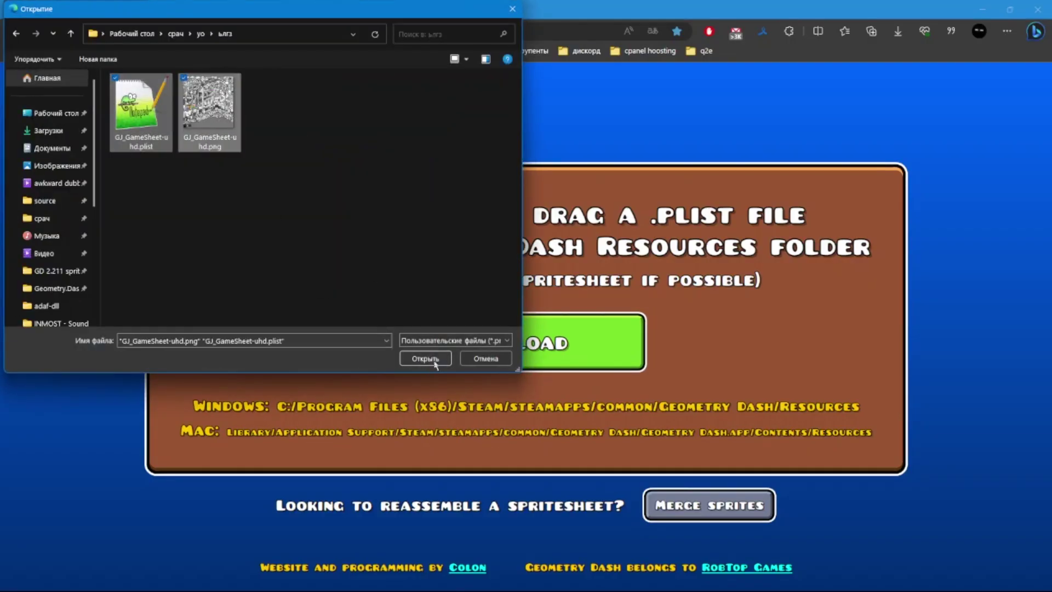
left_click(426, 359)
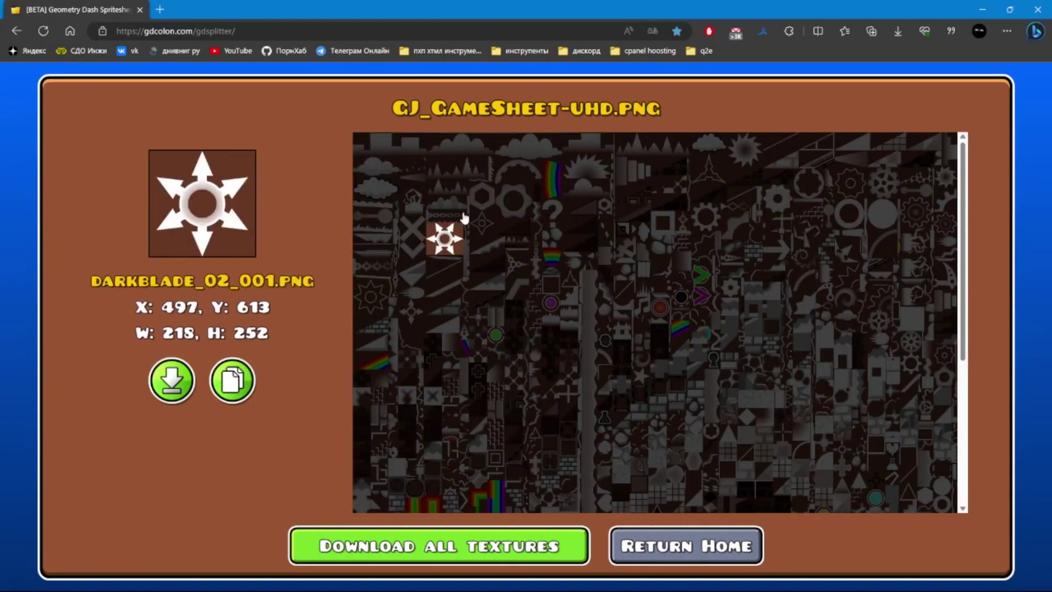
scroll(547, 405, "down", 5)
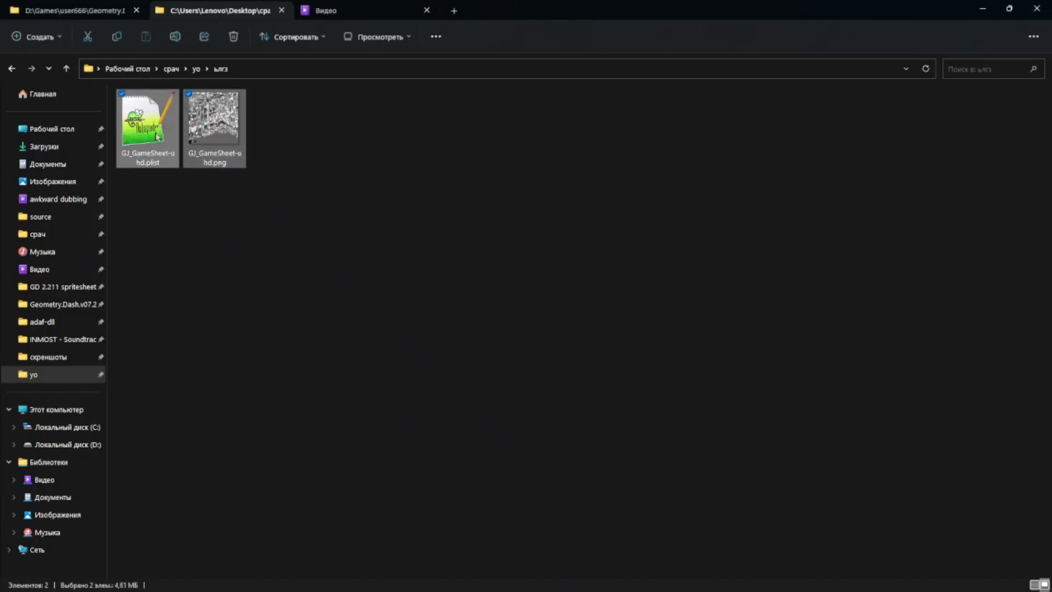
Step: Paste both GJ_GameSheet-uhd files into the Geometry.Dash.v07.24.2021 folder
left_click(75, 10)
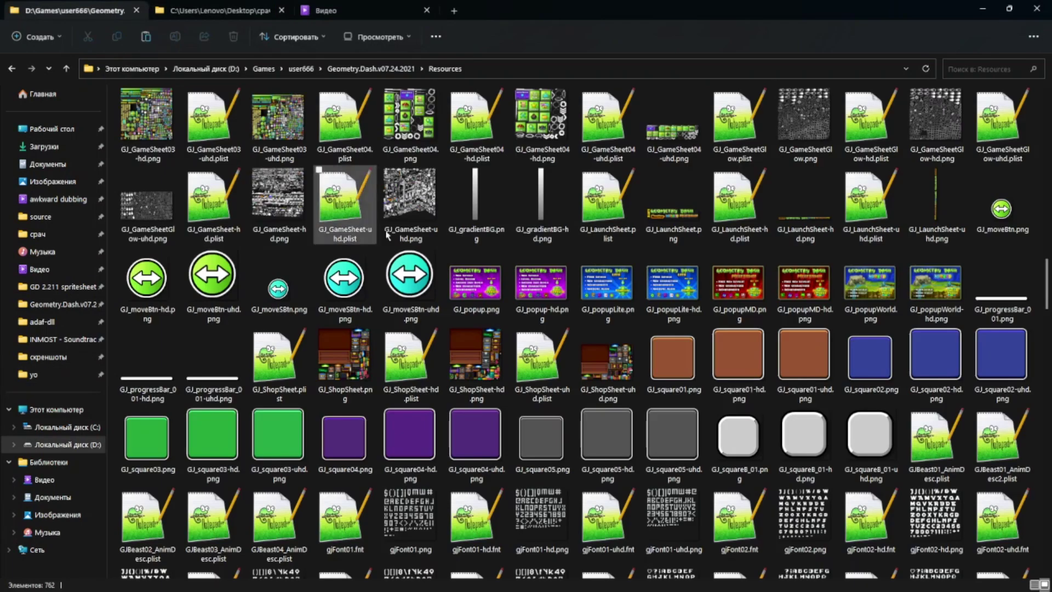
left_click(371, 69)
key("ctrl+v")
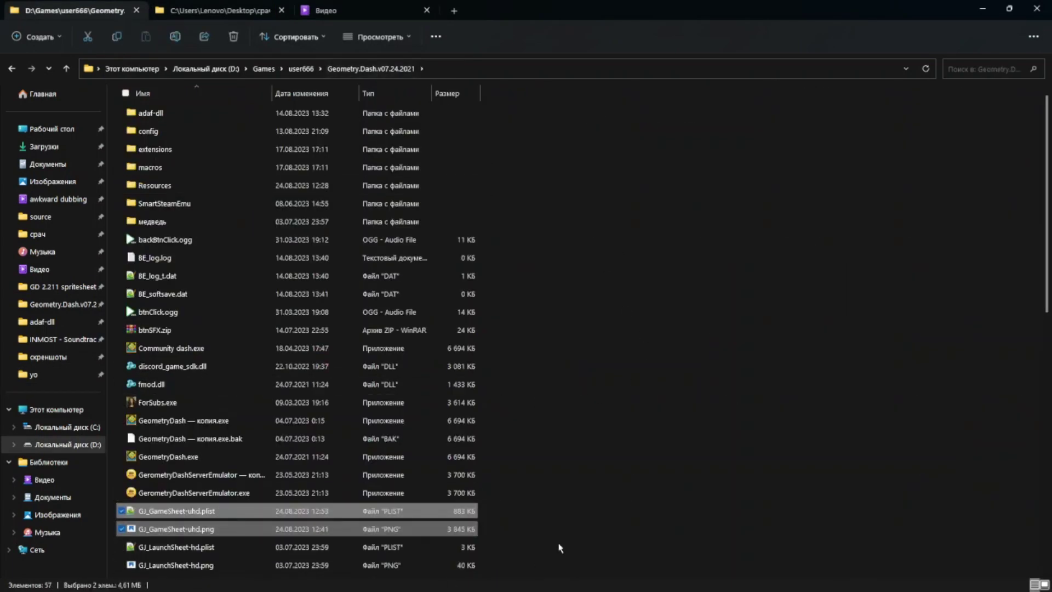
Step: Return to the objectsTest project and focus the main.cpp code in Visual Studio
key("alt+Tab")
scroll(557, 301, "up", 5)
left_click(351, 144)
Step: Rerun the cmake Release build of objectsTest.dll in the developer PowerShell terminal
scroll(354, 270, "down", 5)
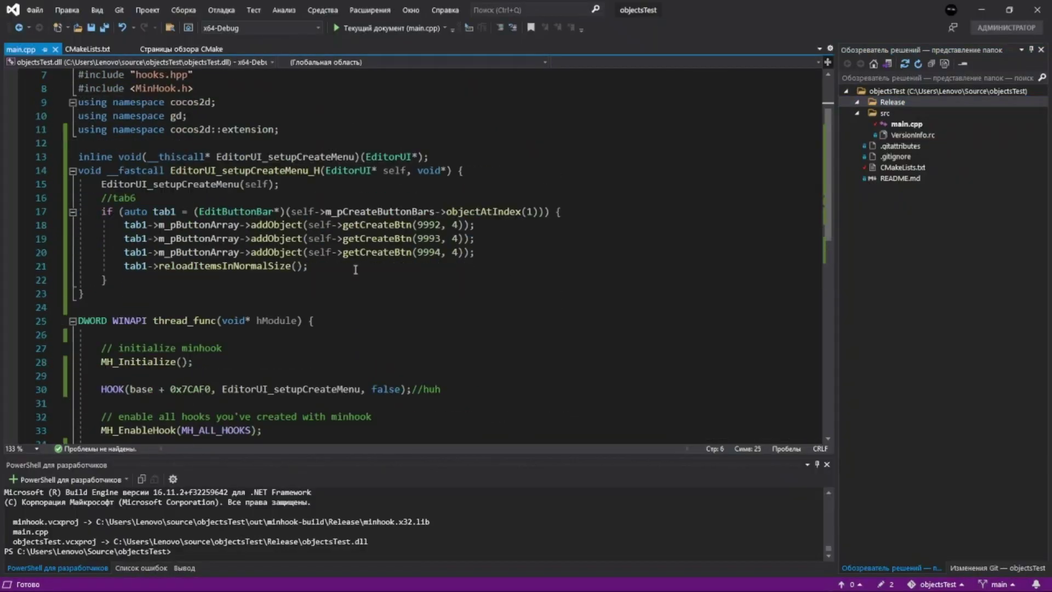
scroll(357, 270, "down", 1)
left_click(295, 530)
key("Up")
key("Return")
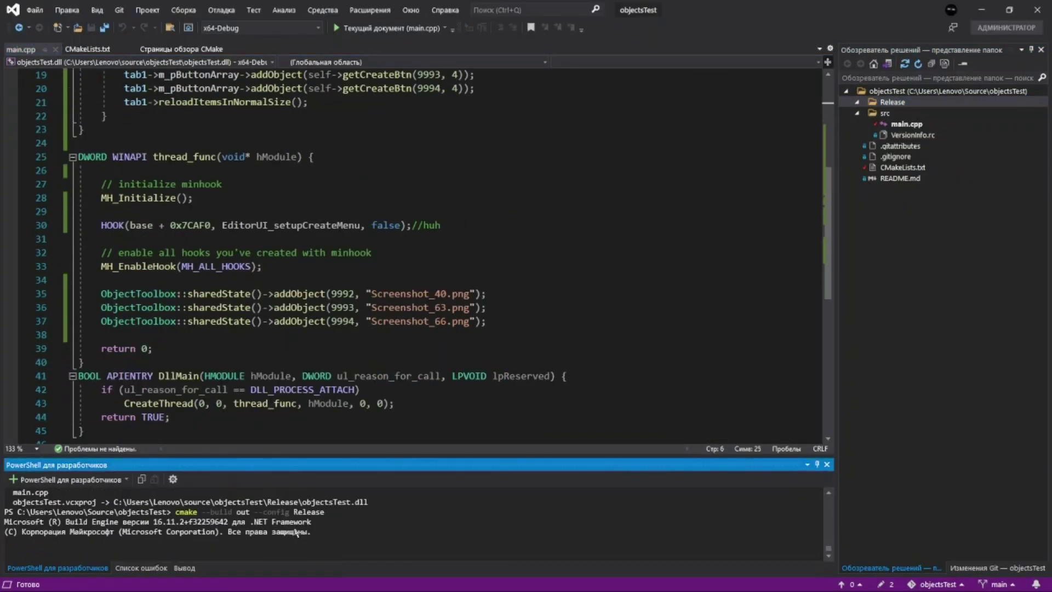
Step: Copy the built objectsTest.dll into the game's adaf-dll folder
left_click(926, 113)
key("ctrl+c")
left_click(981, 10)
double_click(241, 113)
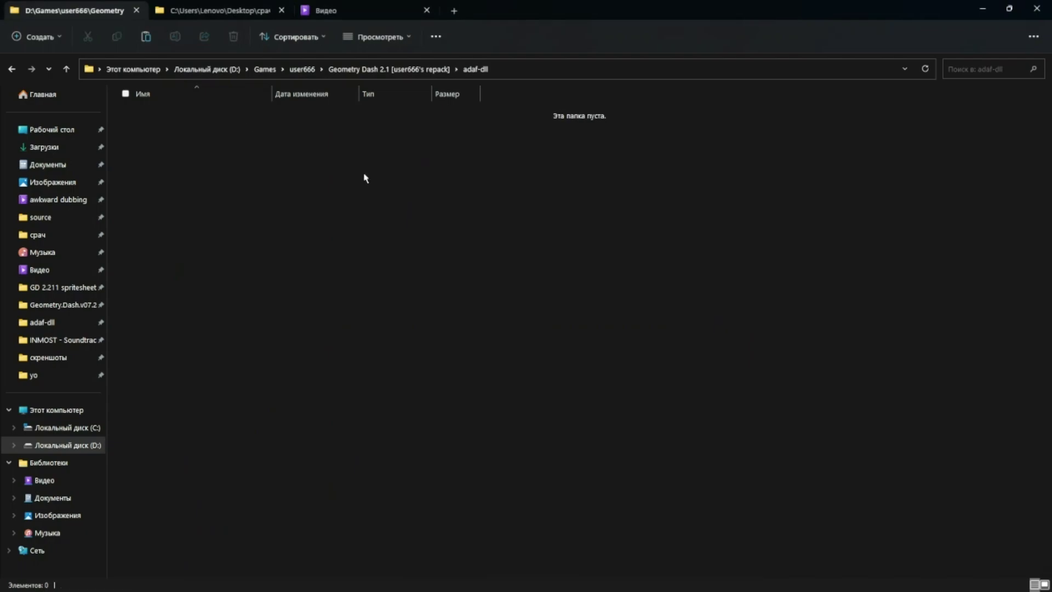
key("ctrl+v")
Step: Preview GJ_GameSheet-uhd.png in the Geometry Dash folder, then close it
left_click(412, 75)
double_click(257, 258)
left_click(1038, 6)
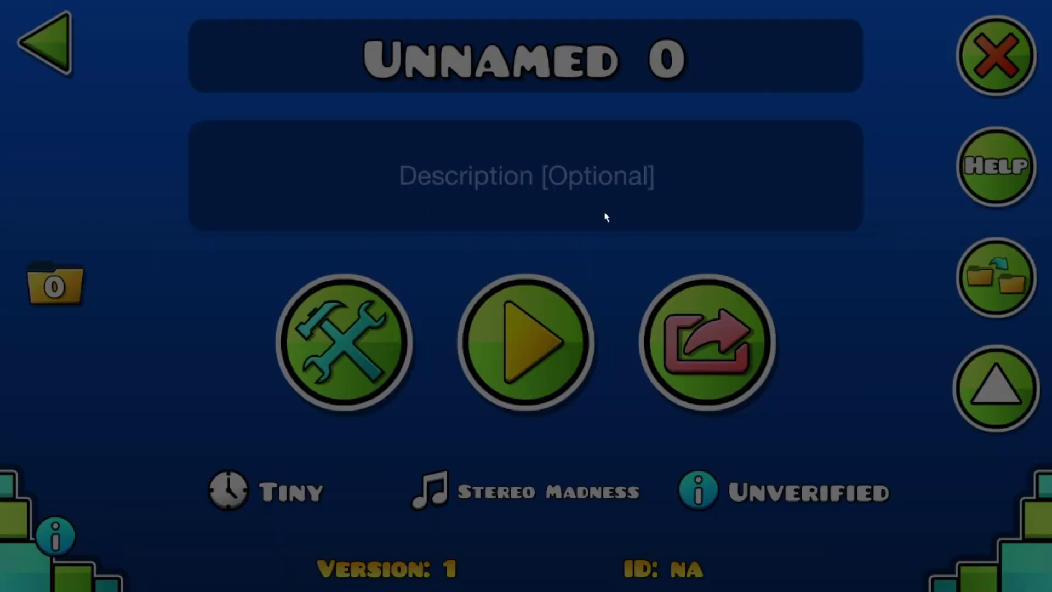
Step: Open the Unnamed 0 level in the editor and page to the new picture objects
left_click(375, 361)
left_click(209, 410)
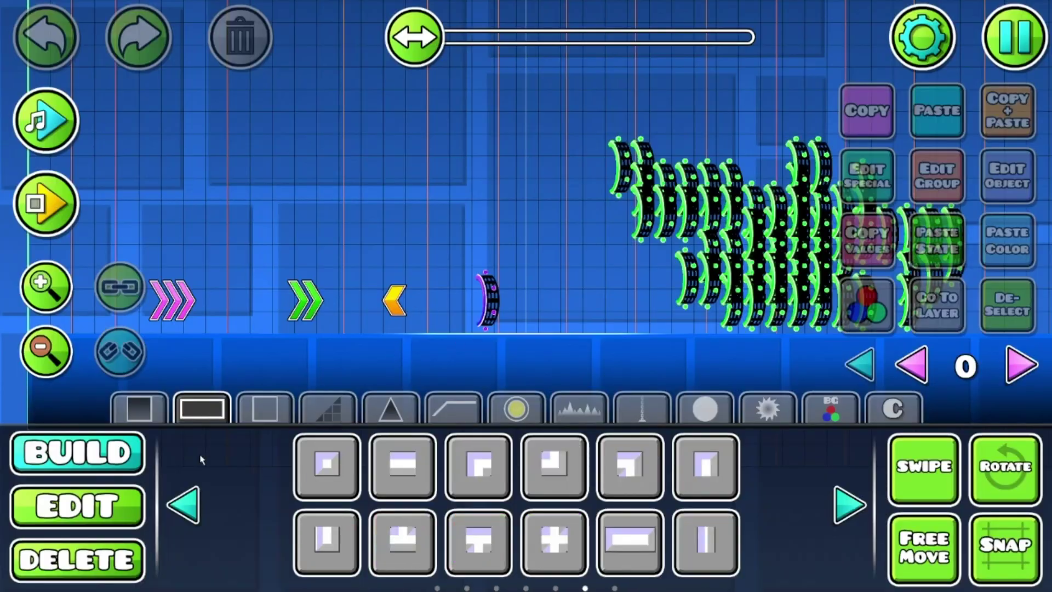
left_click(194, 506)
left_click(194, 506)
left_click(194, 505)
left_click(195, 506)
left_click(194, 506)
left_click(194, 506)
Step: Zoom in and place the first new picture object, nudging it up and left
left_click(59, 272)
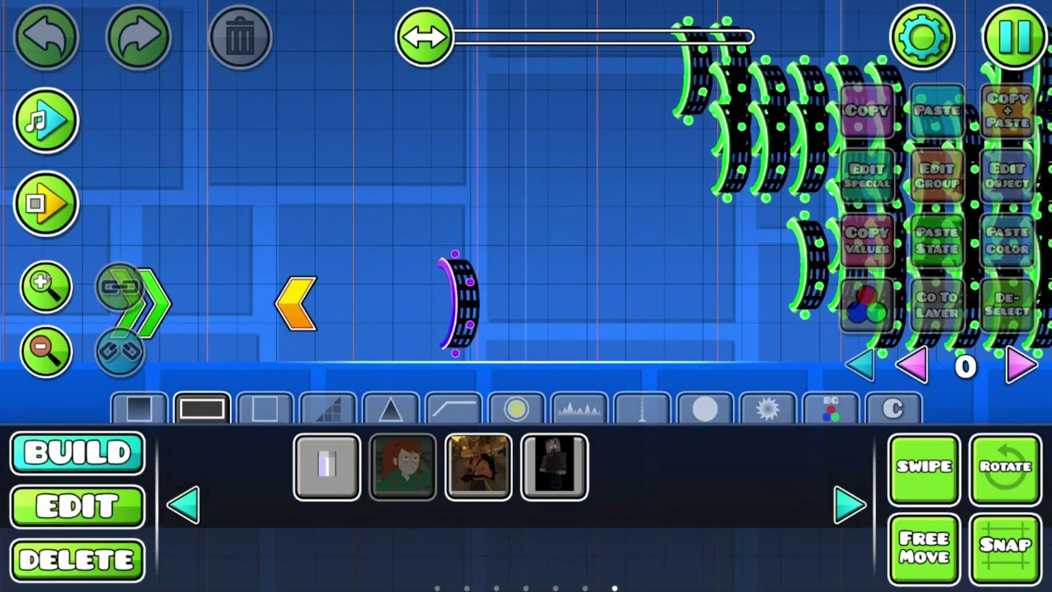
left_click(59, 271)
left_click(430, 156)
key("2")
left_click_drag(497, 202, 554, 352)
key("w")
key("w")
key("a")
Step: Place the other two picture objects alongside the first one
left_click(419, 463)
left_click(537, 261)
key("2")
key("1")
left_click(478, 465)
left_click(631, 274)
key("2")
Step: Reposition the first picture and set its colour to channel 2 with HSV adjustment
left_click(537, 259)
key("w")
key("w")
key("a")
left_click(1017, 170)
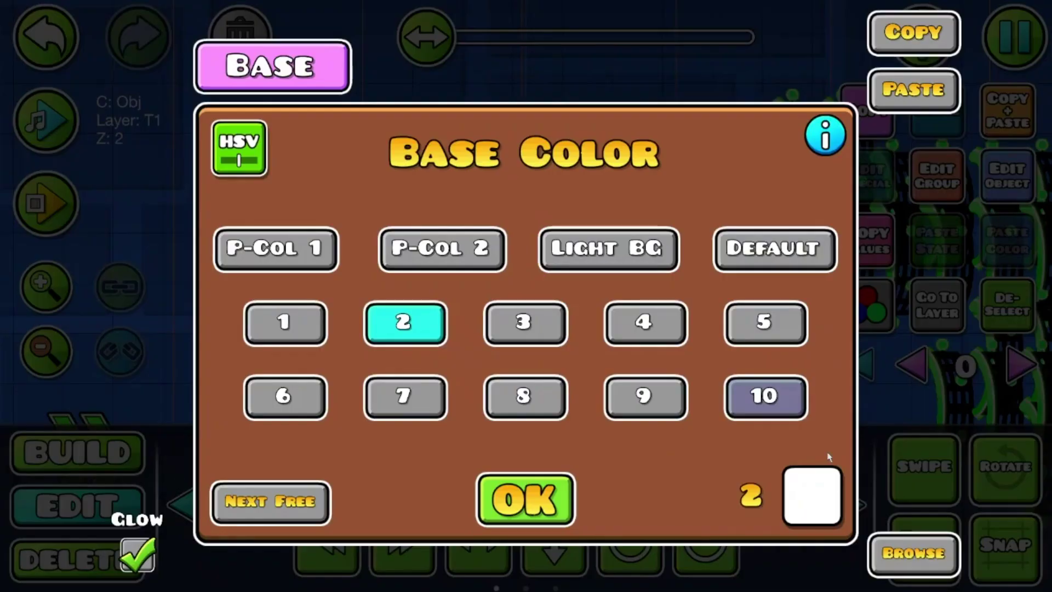
left_click(239, 148)
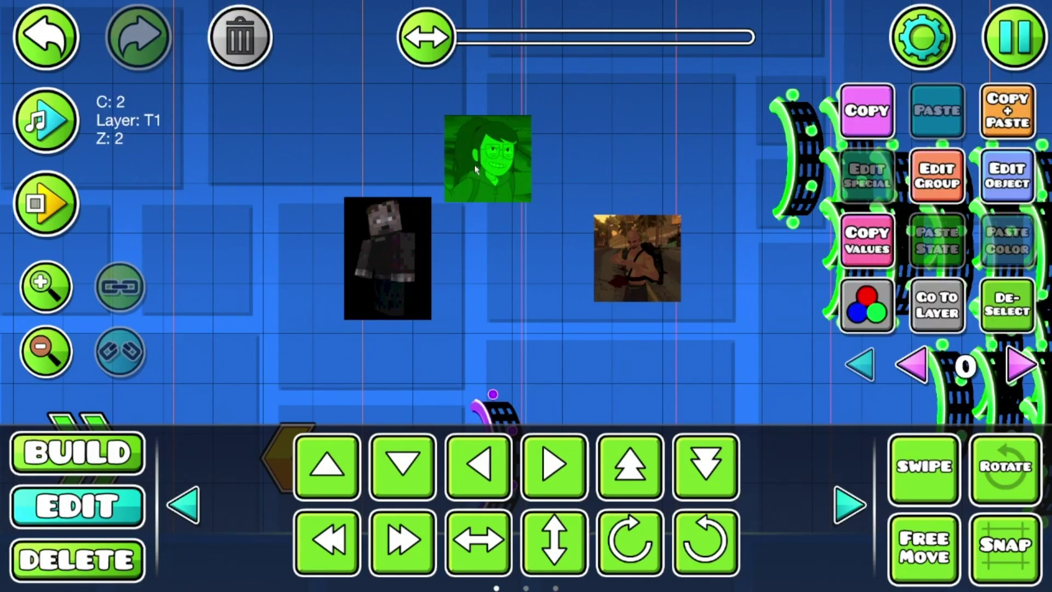
key("w")
left_click(864, 303)
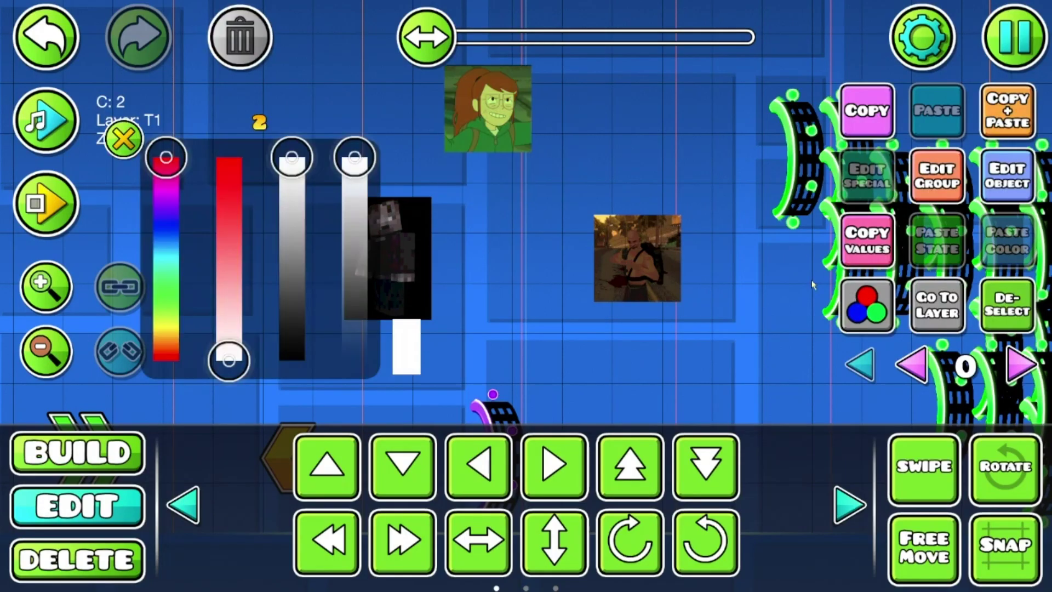
scroll(230, 329, "up", 1)
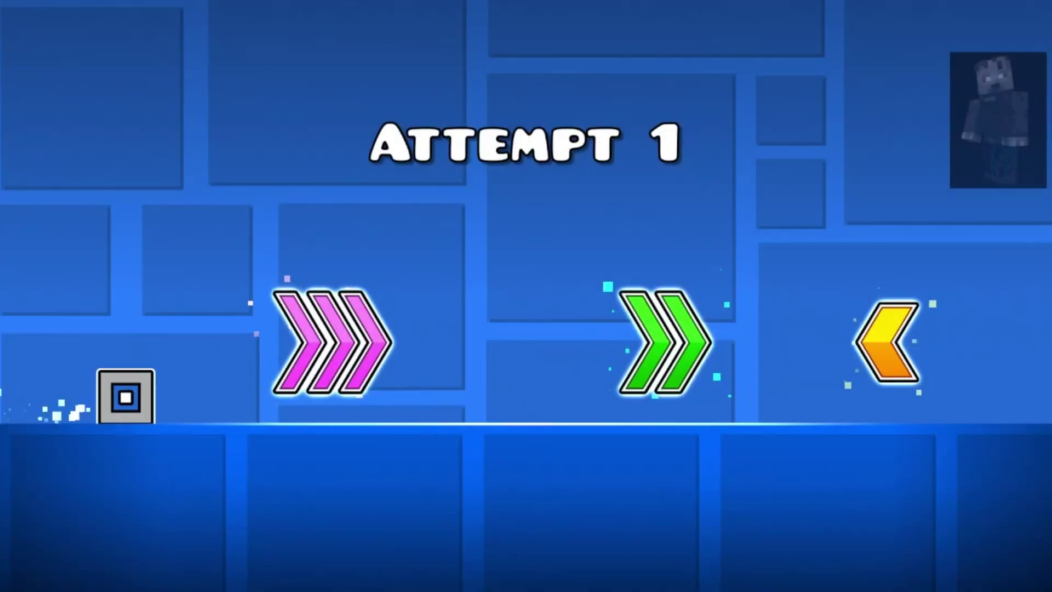
Step: Pause the playtest, adjust objects in the editor, then replay the level from the start
key("Escape")
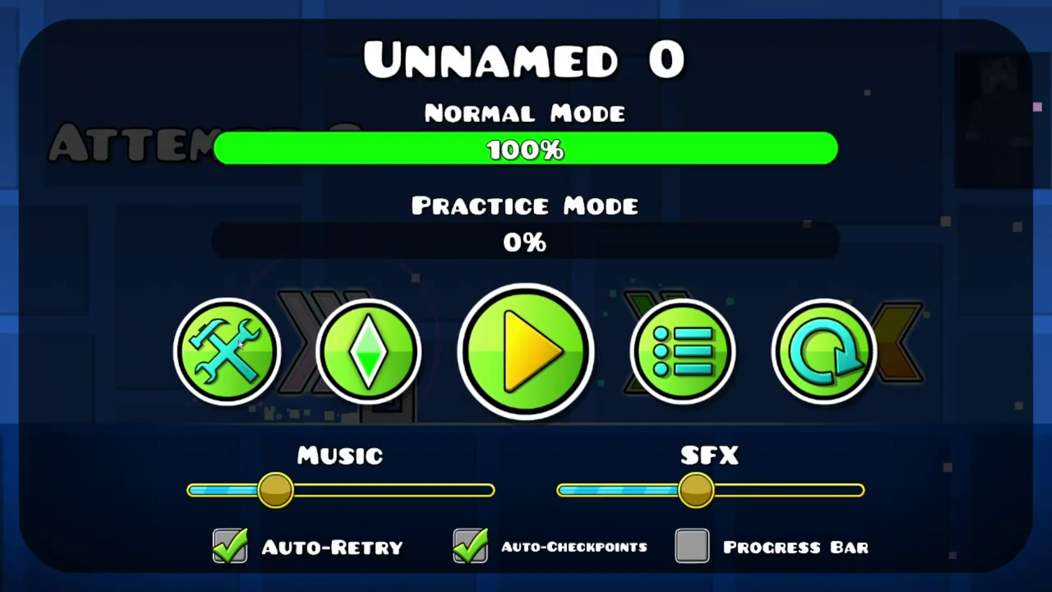
left_click(200, 366)
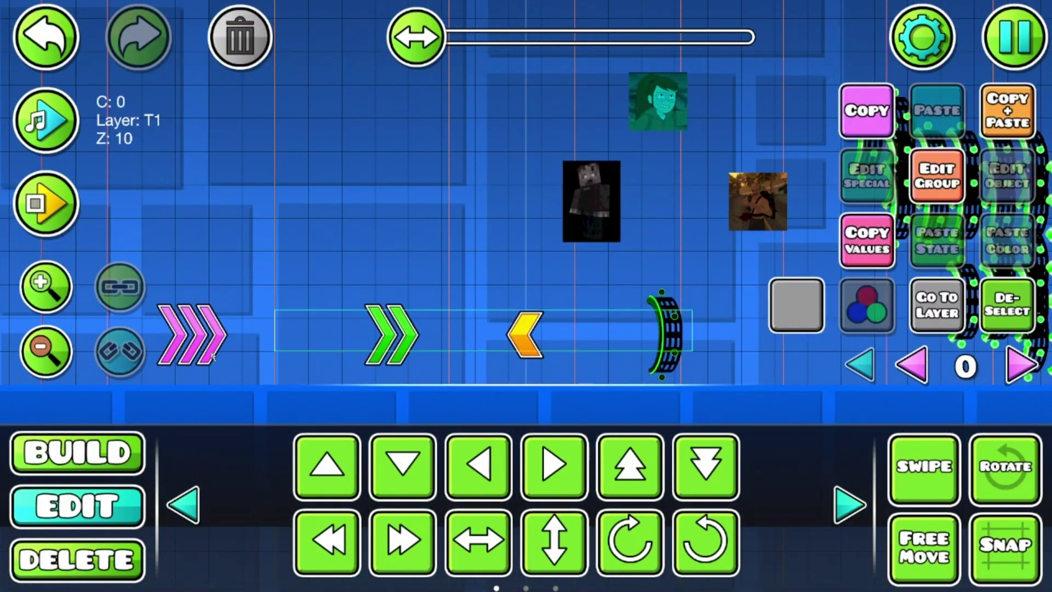
left_click(657, 467)
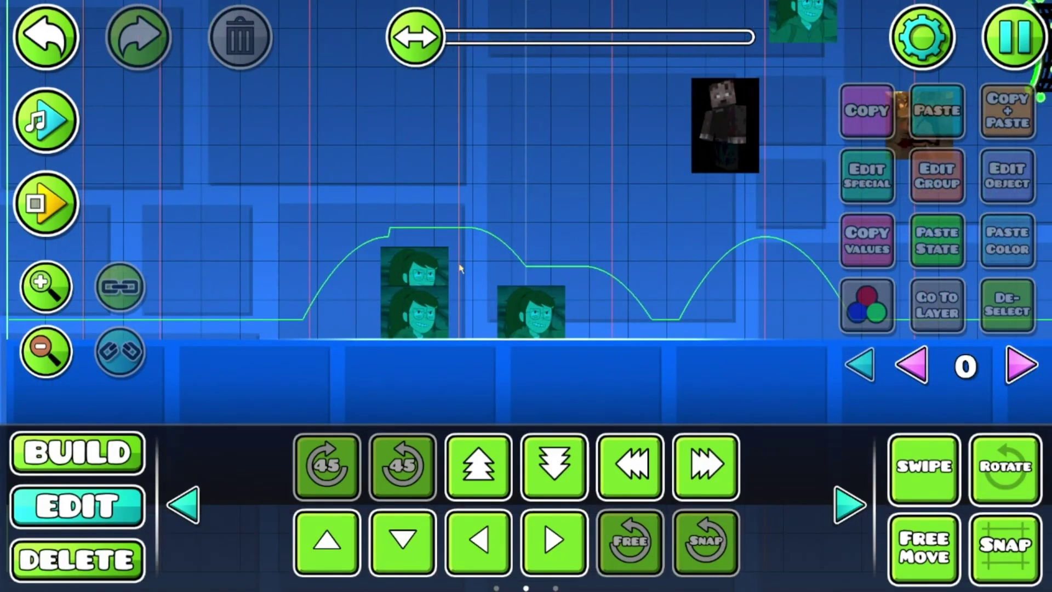
key("Escape")
left_click(458, 225)
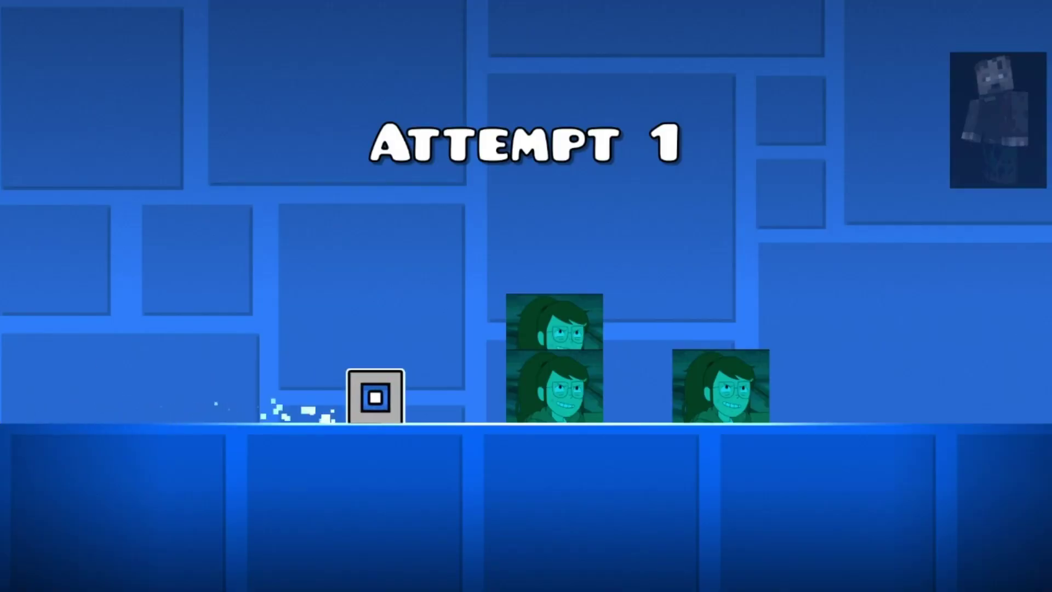